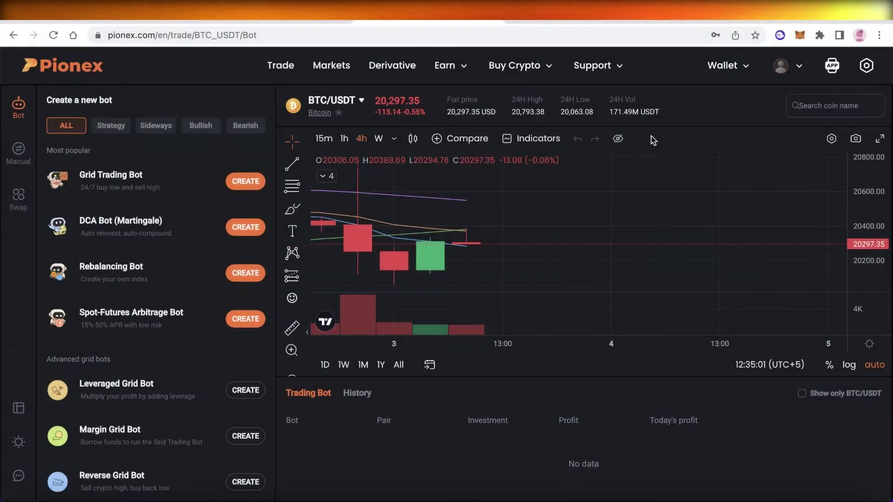
- Return to the BTC/USDT manual trading page after a brief stop at the Pionex homepage
left_click(7, 170)
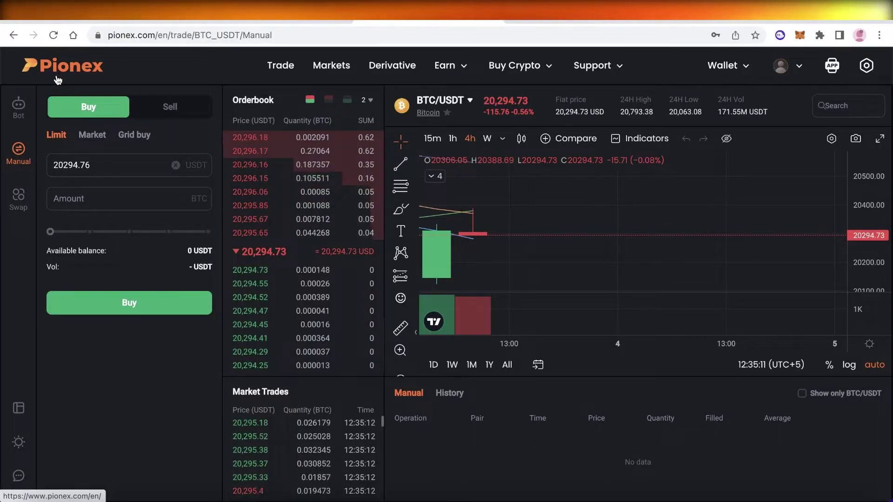
left_click(57, 79)
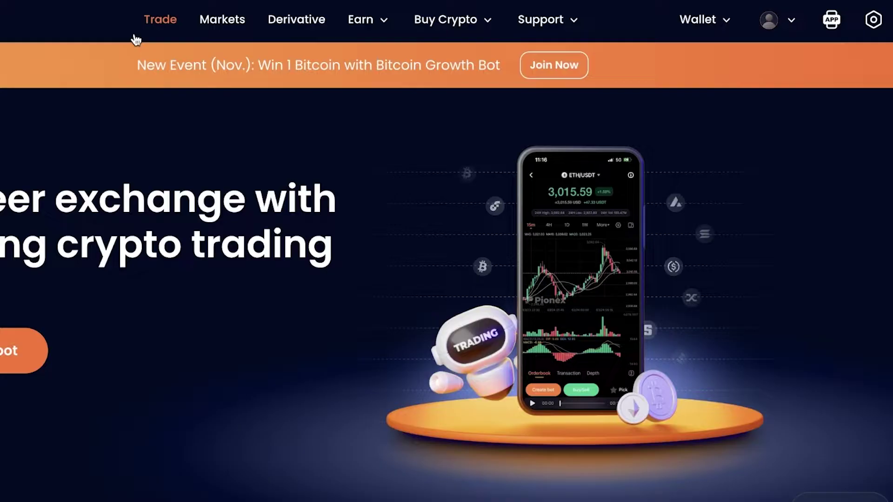
left_click(168, 18)
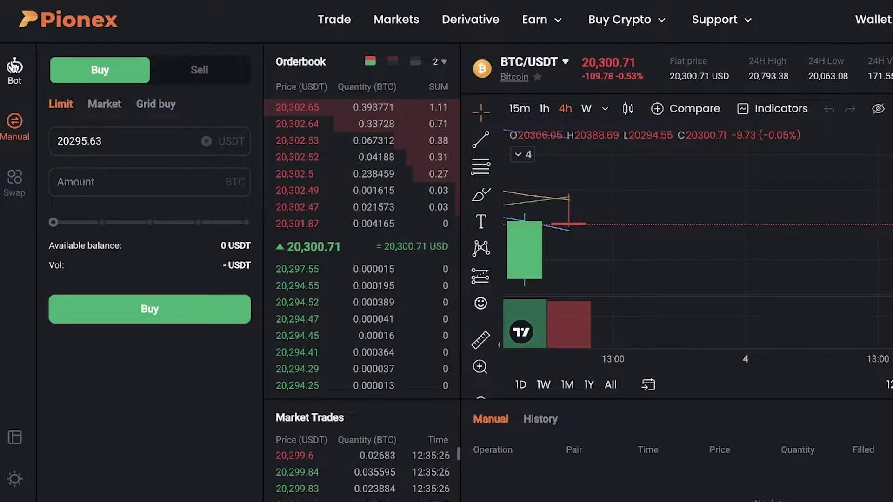
- Show the bot list and try the Strategy, Sideways, Bullish and Bearish filters, ending on Bullish
left_click(13, 67)
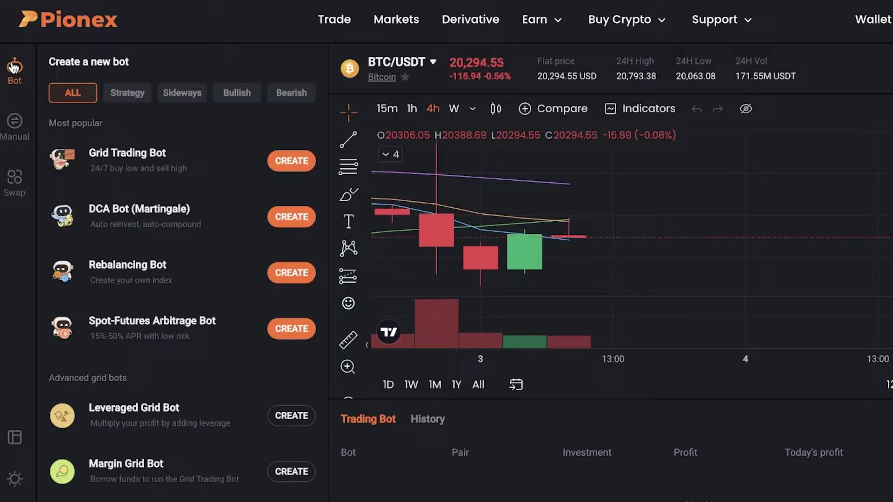
scroll(134, 174, "down", 10)
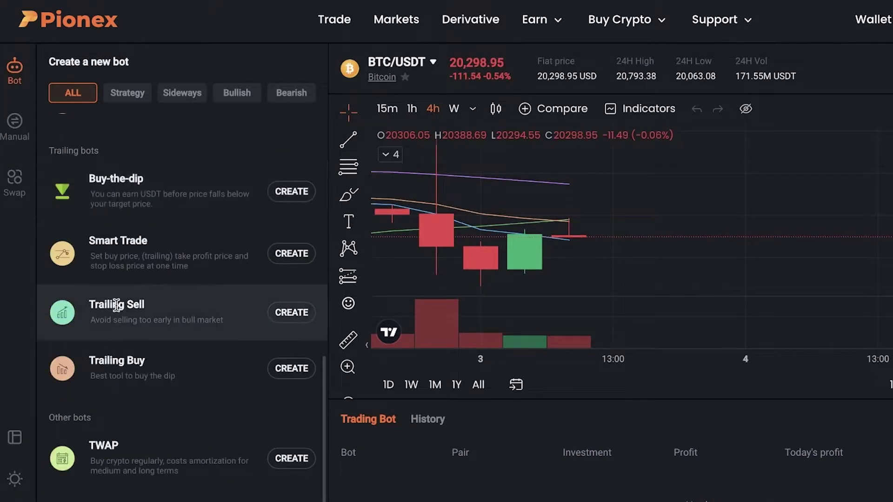
scroll(99, 143, "up", 10)
left_click(129, 95)
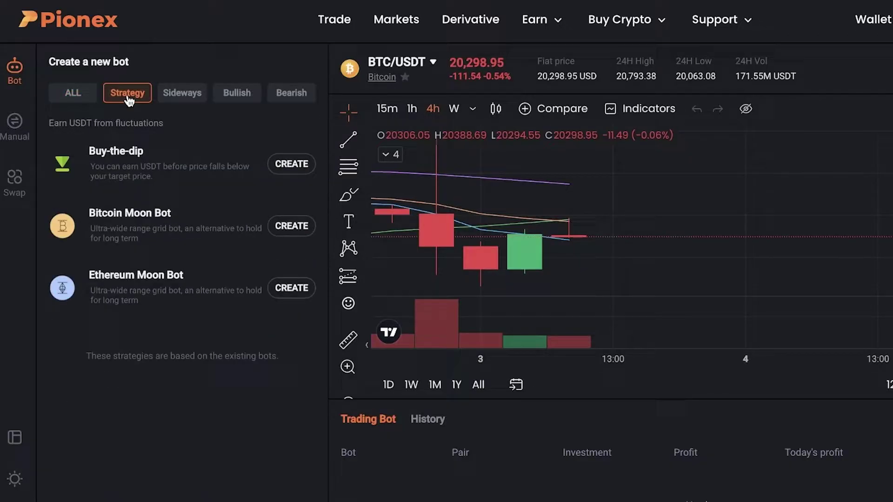
left_click(164, 98)
left_click(244, 95)
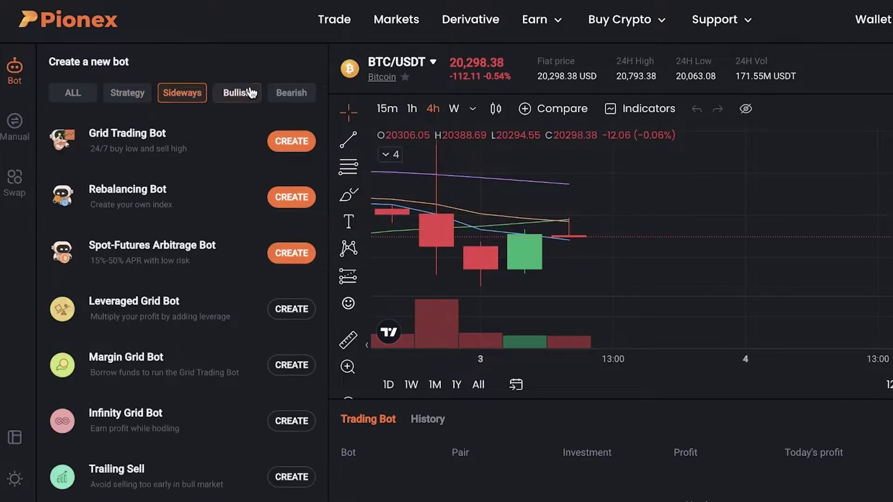
left_click(298, 101)
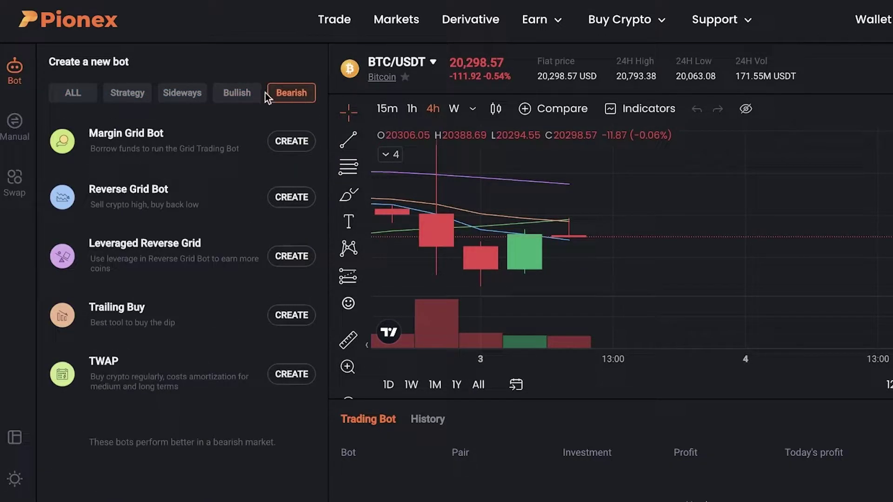
left_click(230, 100)
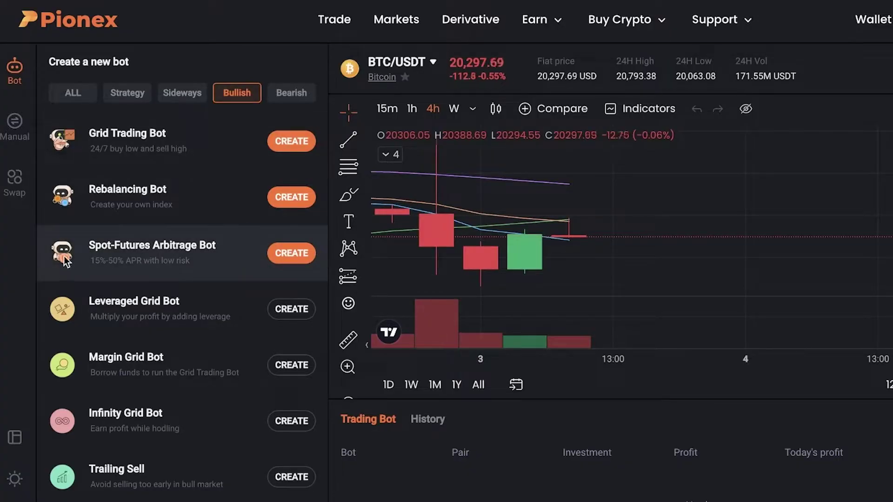
mouse_move(132, 243)
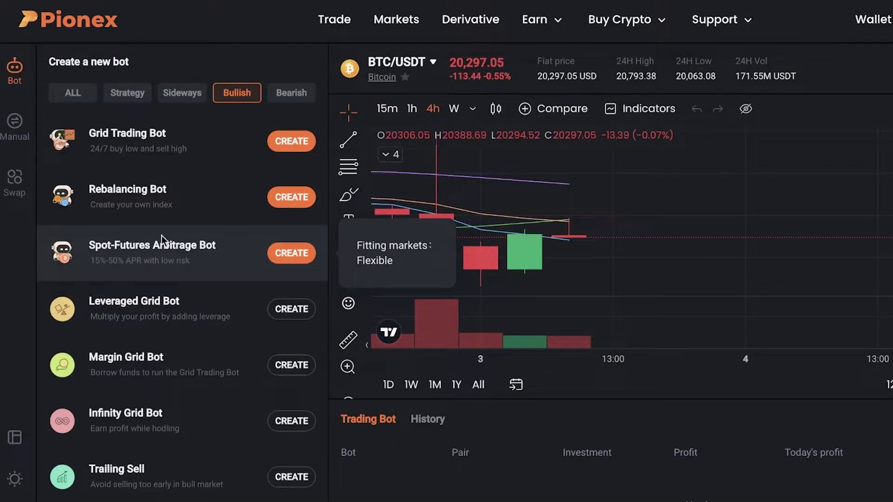
- Start a Spot-Futures Arbitrage Bot and enter 80 as the total investment
left_click(279, 260)
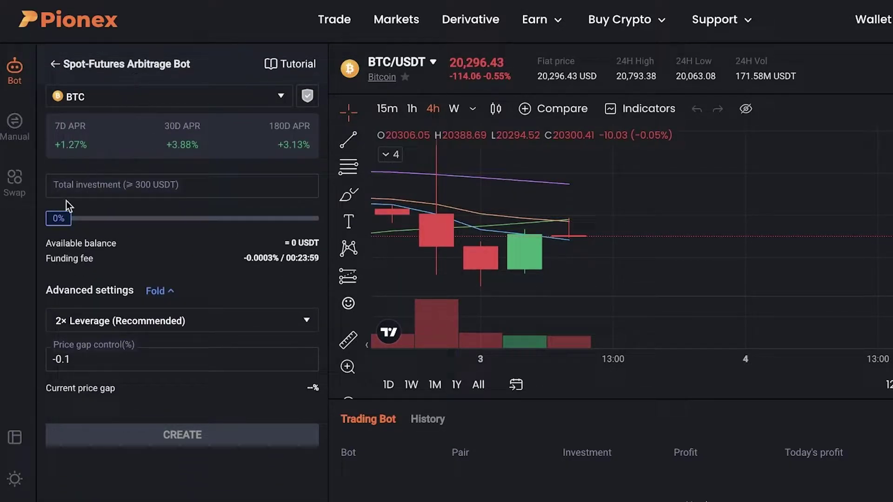
left_click(108, 191)
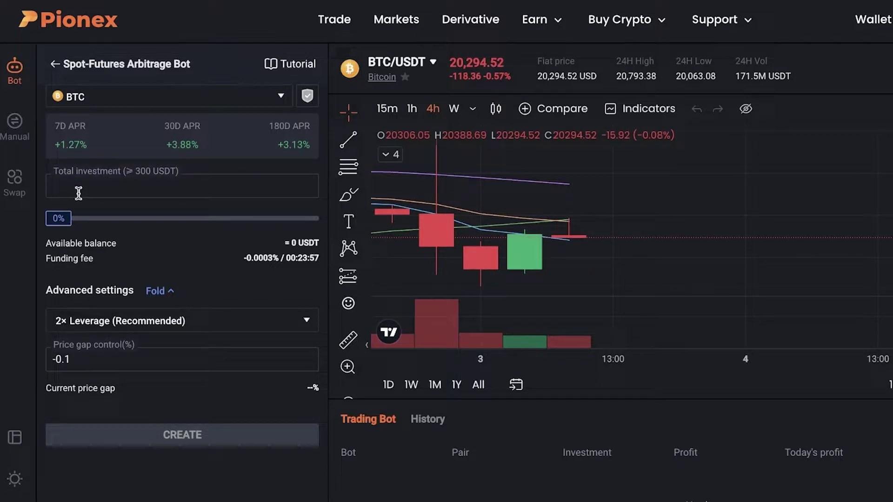
type("80")
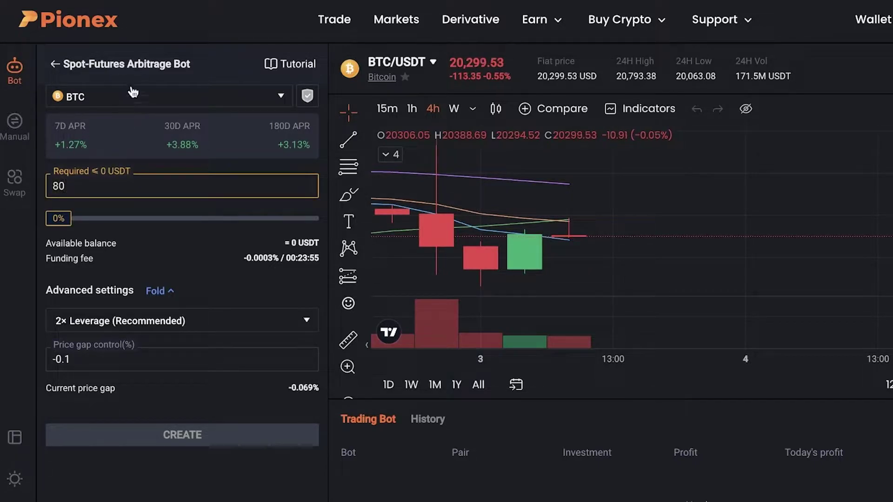
- Keep the coin chooser sorted by funding fee and browse the 7D, 30D and 180D APRs
left_click(133, 99)
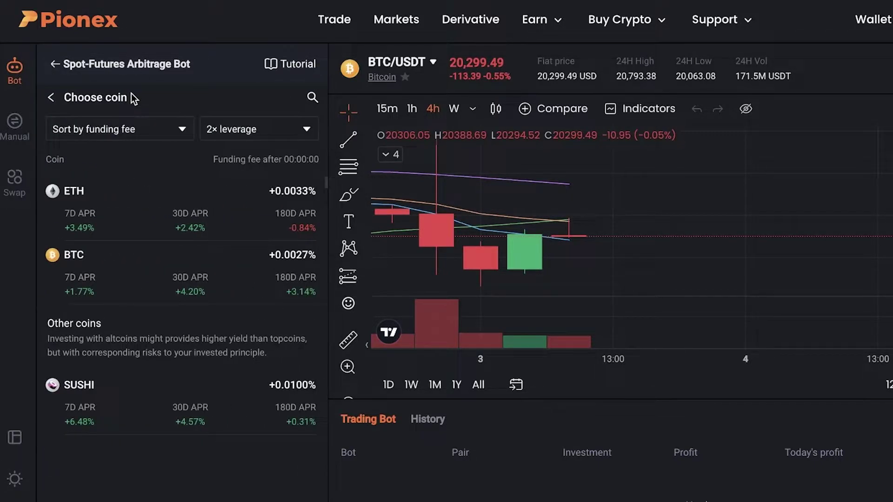
left_click(122, 131)
left_click(123, 130)
left_click(123, 129)
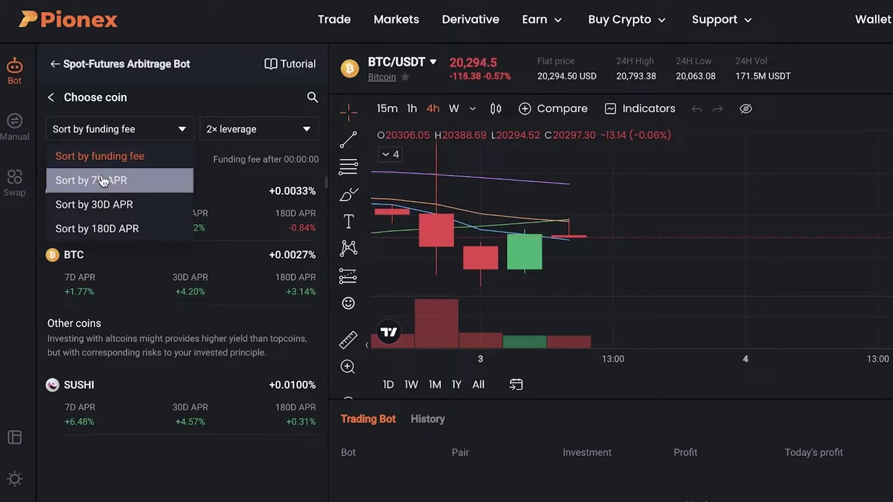
left_click(124, 132)
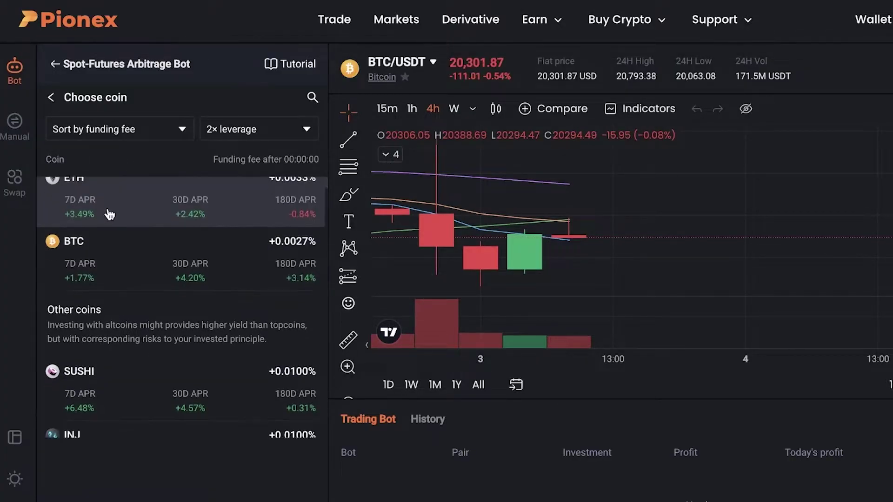
scroll(110, 210, "down", 4)
scroll(107, 221, "up", 3)
scroll(104, 228, "down", 10)
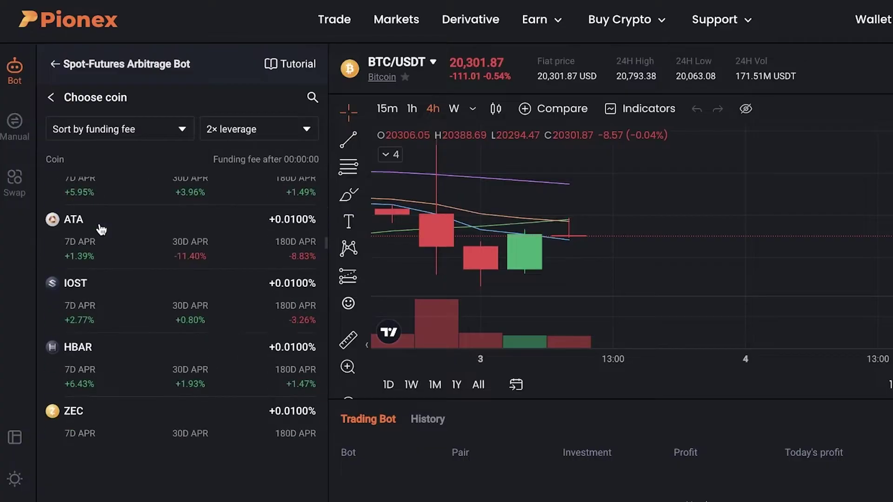
scroll(101, 229, "up", 12)
scroll(102, 230, "down", 8)
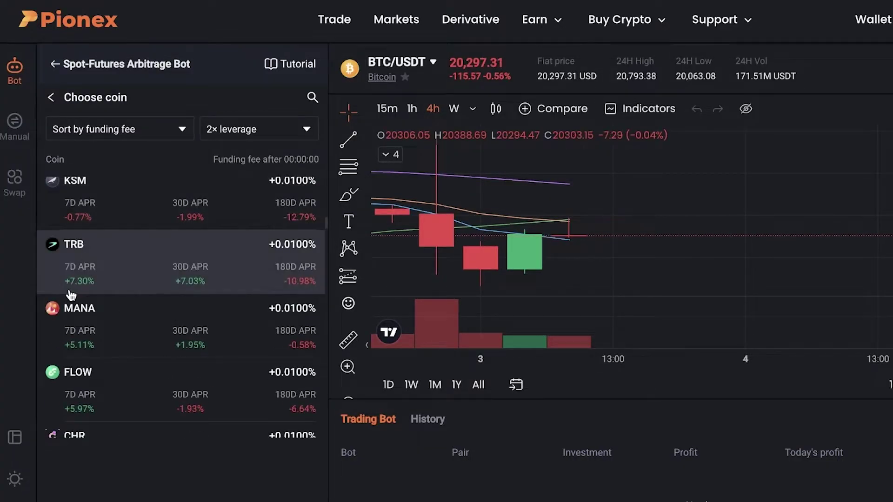
- Choose FLOW as the bot's coin and enter 60 USDT as total investment
left_click(74, 377)
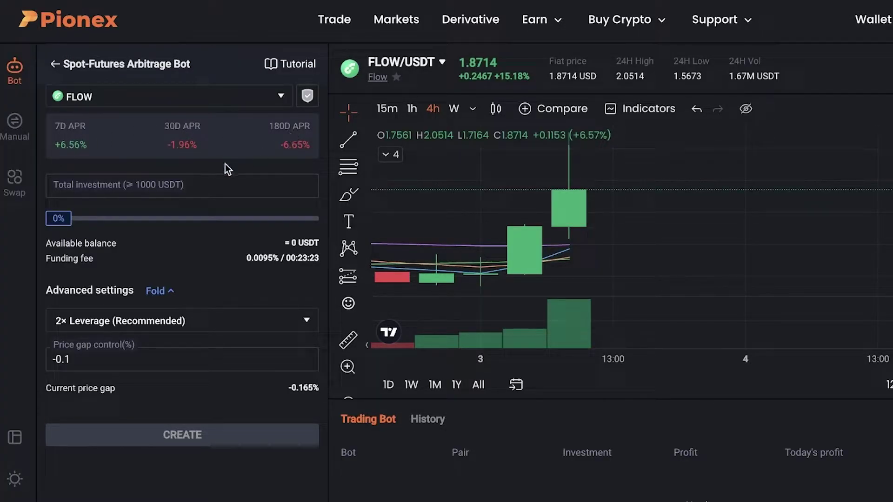
left_click(73, 184)
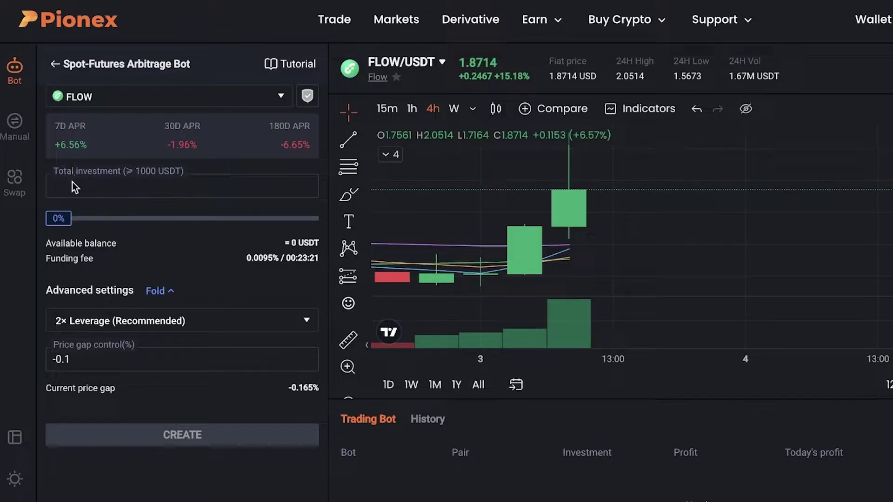
type("40")
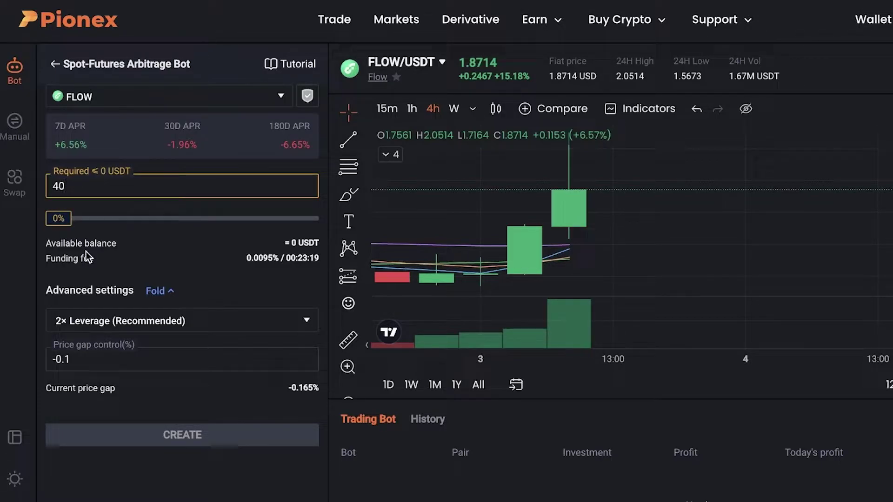
left_click_drag(53, 219, 72, 221)
left_click(76, 186)
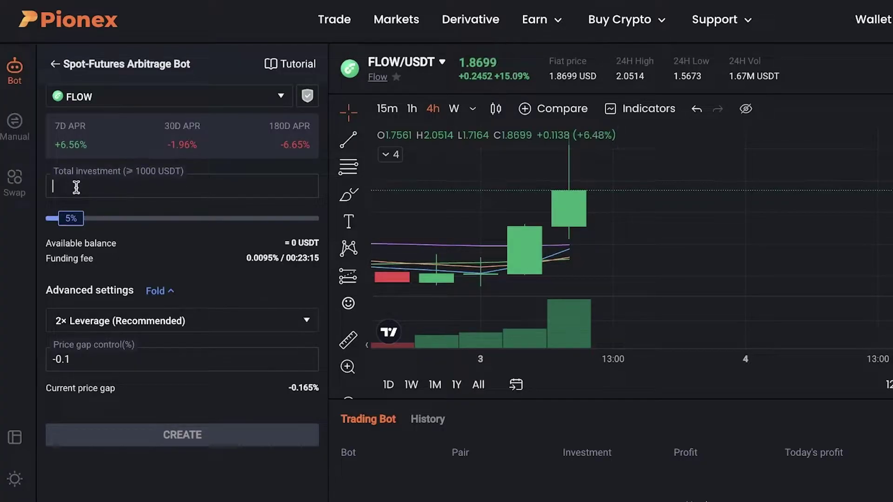
type("60")
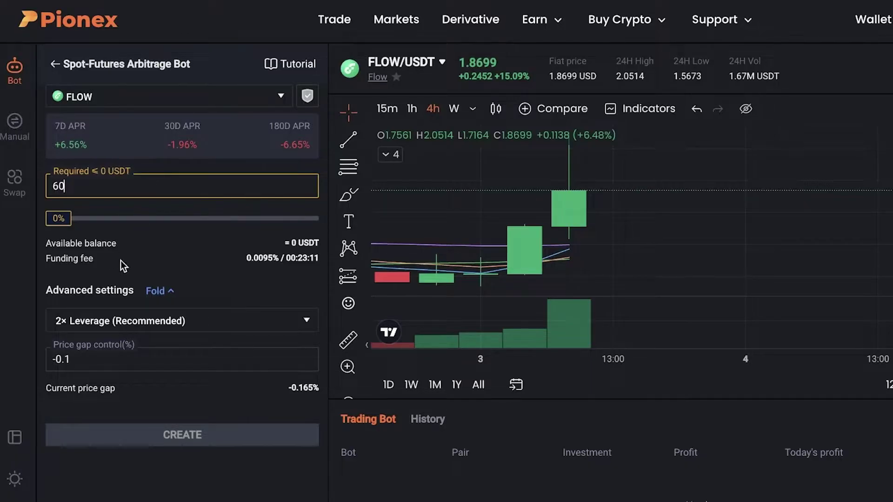
- Change the leverage in Advanced settings from 2× to 1×
left_click(153, 291)
left_click(153, 291)
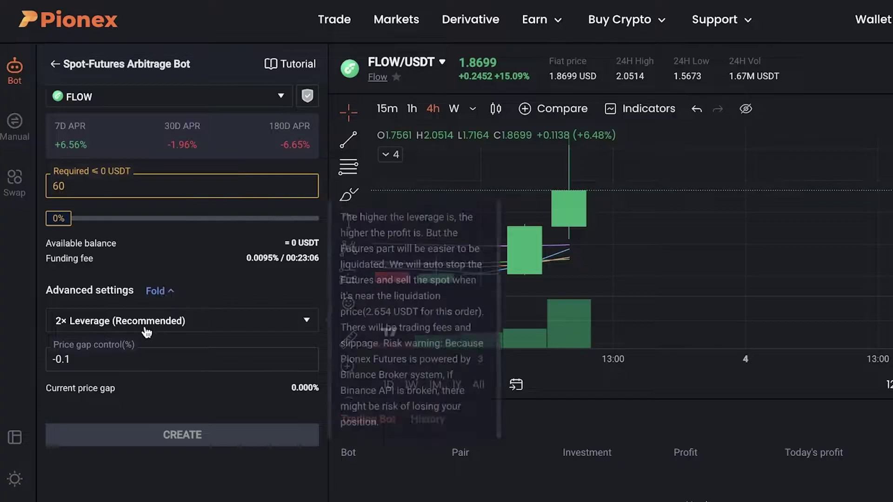
left_click(149, 322)
left_click(152, 322)
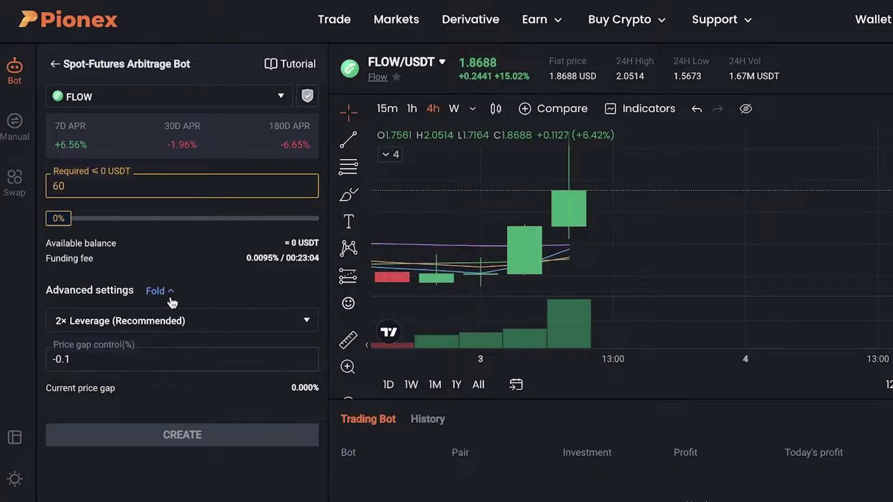
left_click(180, 328)
left_click(161, 346)
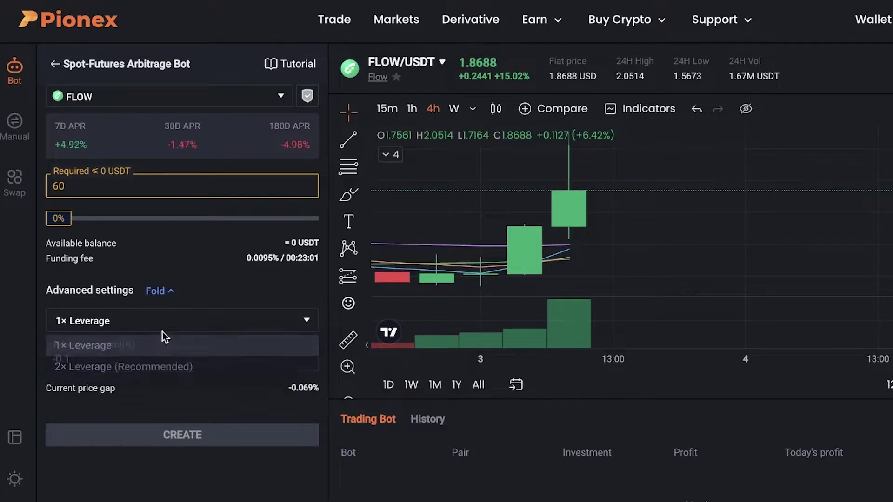
left_click(166, 323)
left_click(169, 293)
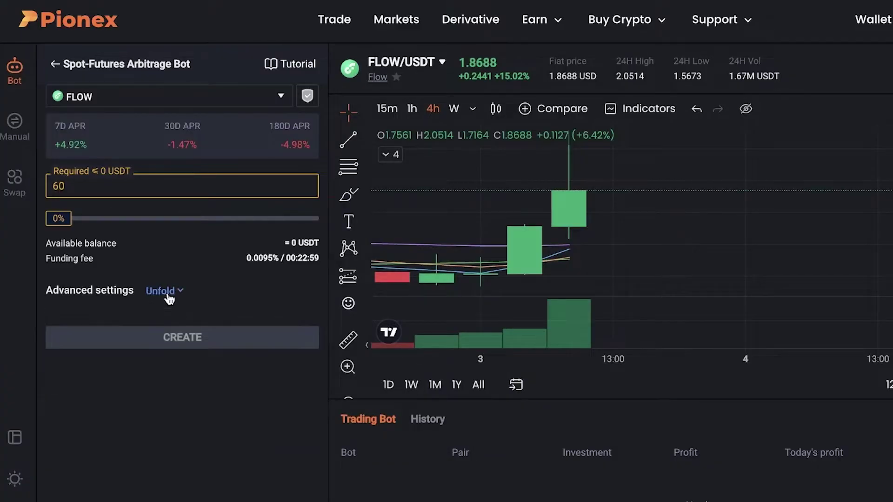
left_click(168, 293)
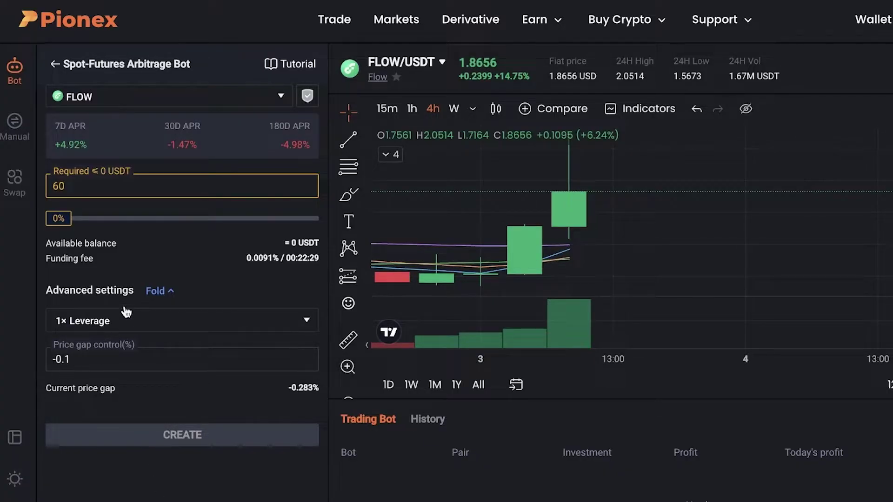
- Adjust the investment share slider through 93% and 37%, ending at 9%
left_click_drag(58, 218, 183, 228)
left_click(145, 192)
left_click(192, 181)
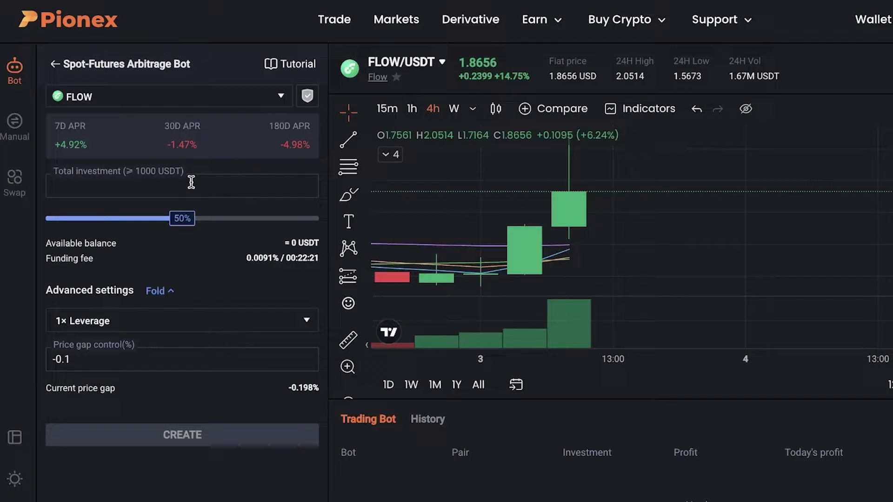
type("1")
left_click_drag(60, 223, 90, 218)
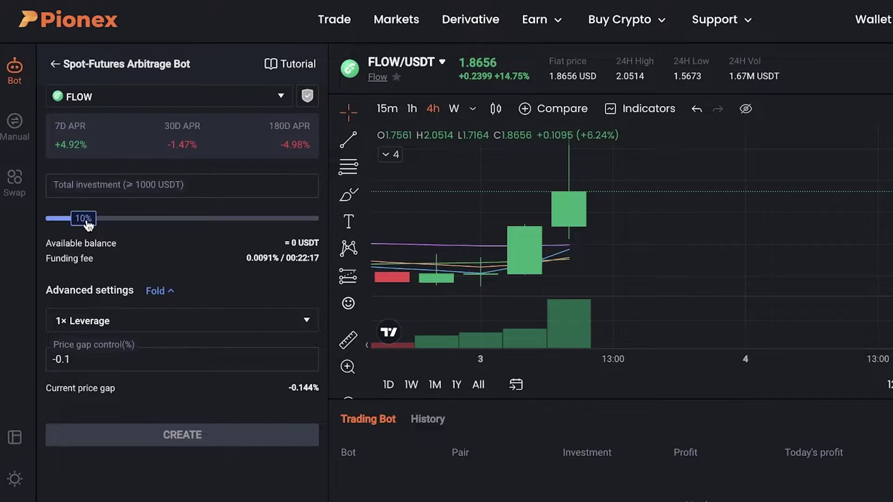
- View and close the SAFU Program details, then return to the bot type list
left_click(303, 98)
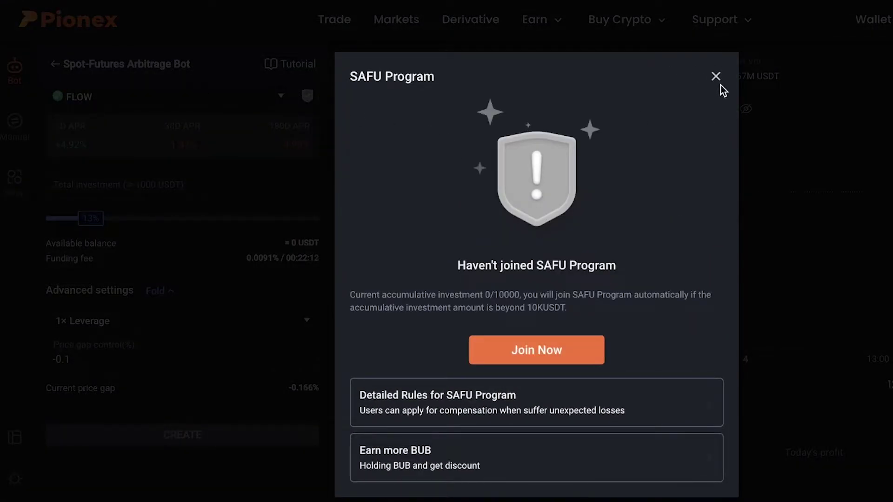
left_click(716, 76)
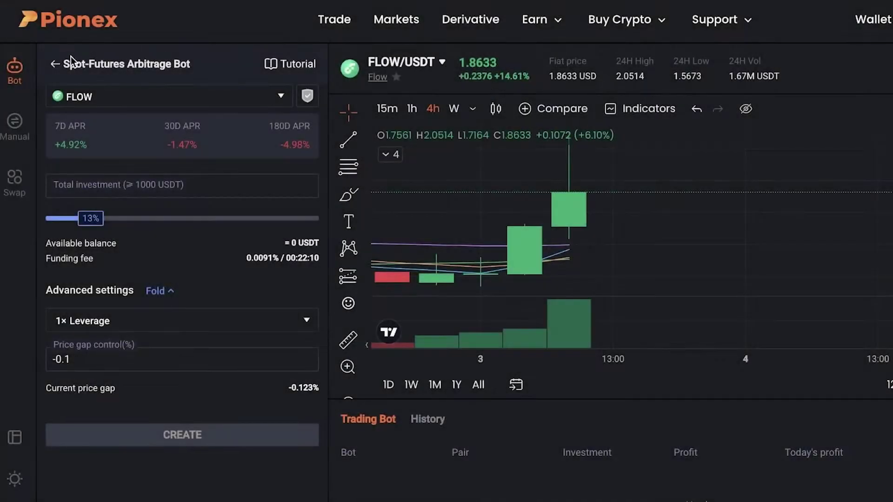
left_click(55, 68)
- Pick BTC for a Spot-Futures Arbitrage Bot, go back, and start a fresh BTC arbitrage bot at 2× leverage
left_click(73, 93)
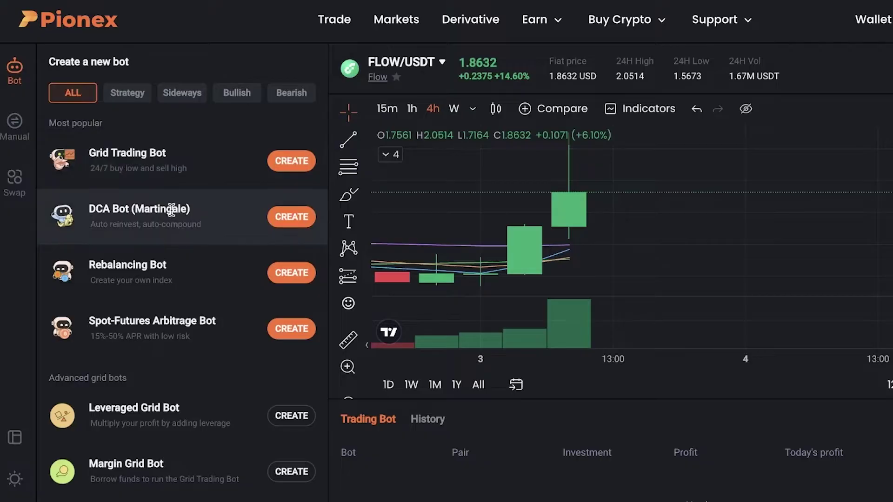
left_click(143, 332)
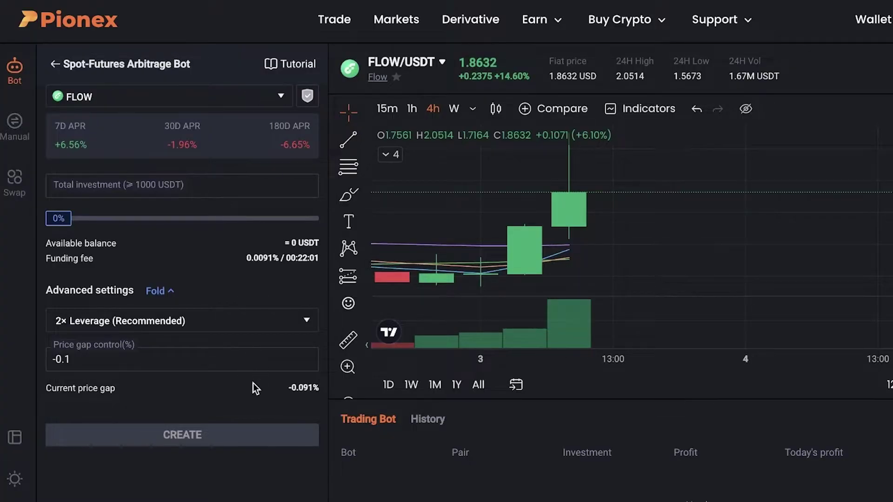
left_click(135, 96)
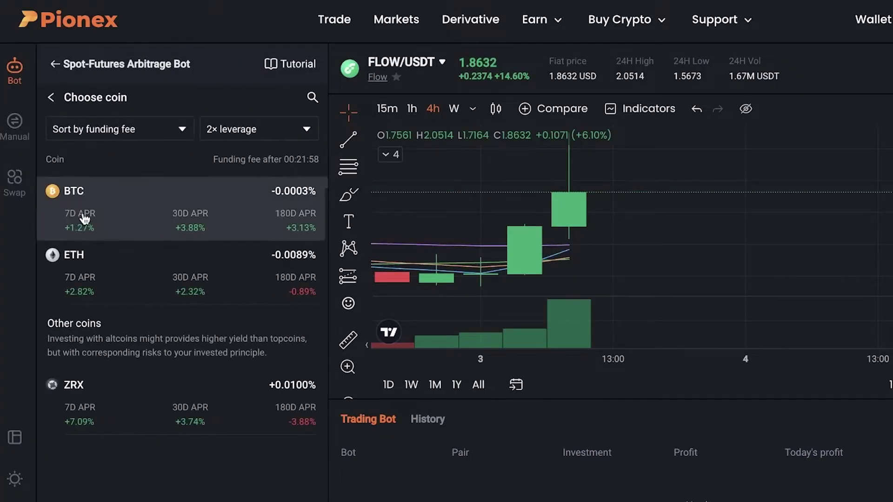
left_click(82, 213)
left_click(116, 97)
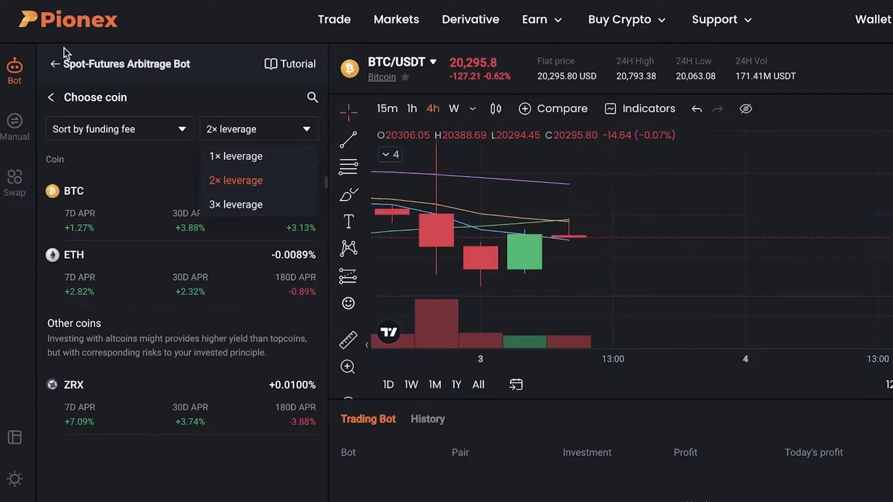
left_click(56, 64)
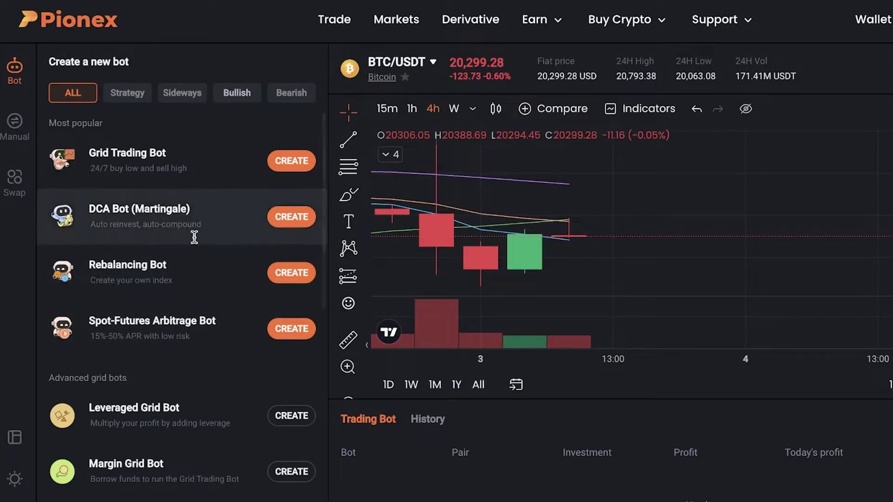
left_click(274, 333)
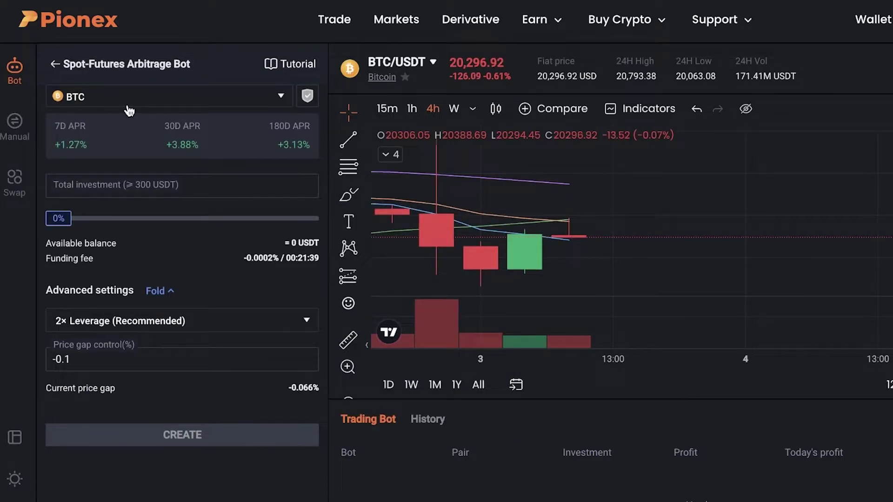
- Join and confirm the Arbitrage SAFU Program, then reopen it to see 'Joined SAFU Program'
left_click(307, 97)
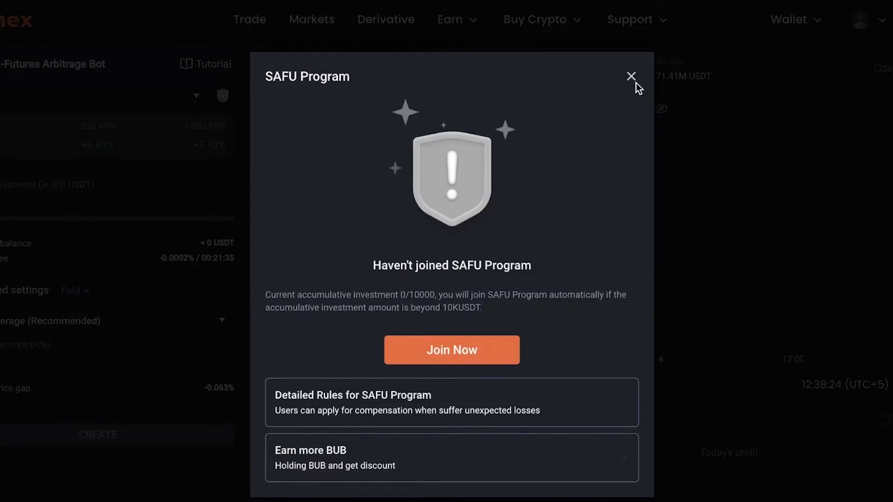
left_click(472, 349)
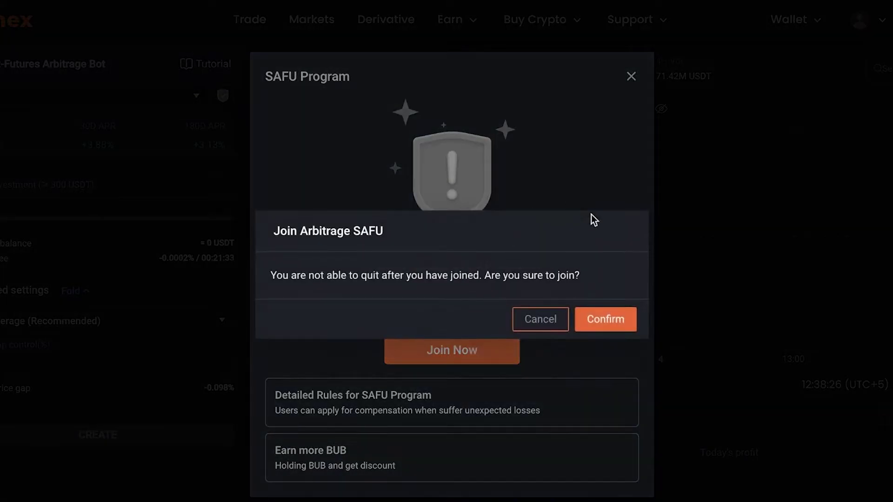
left_click(582, 321)
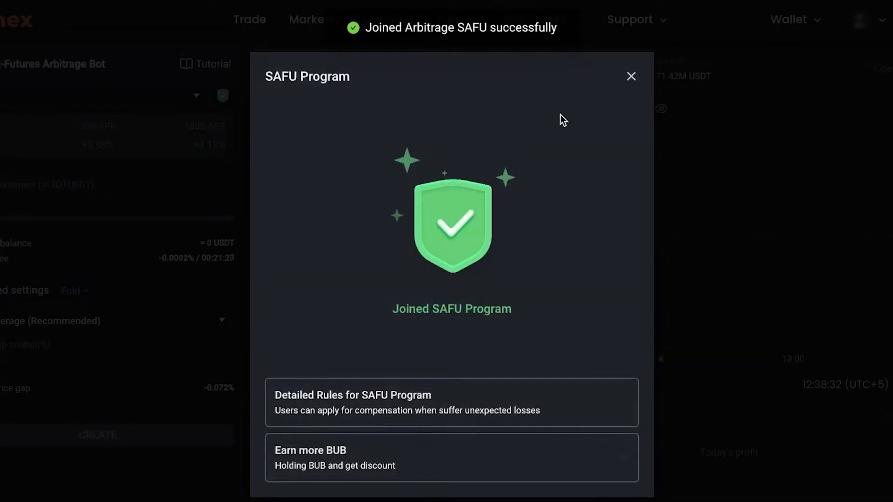
left_click(630, 76)
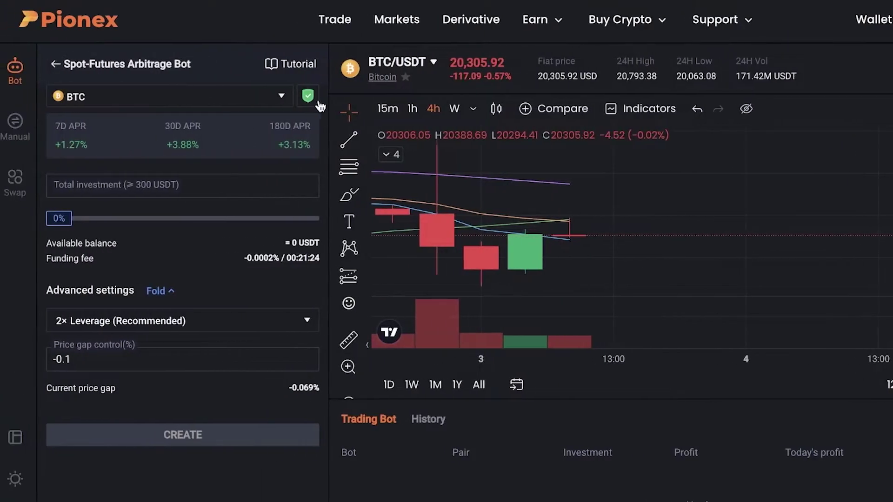
left_click(312, 98)
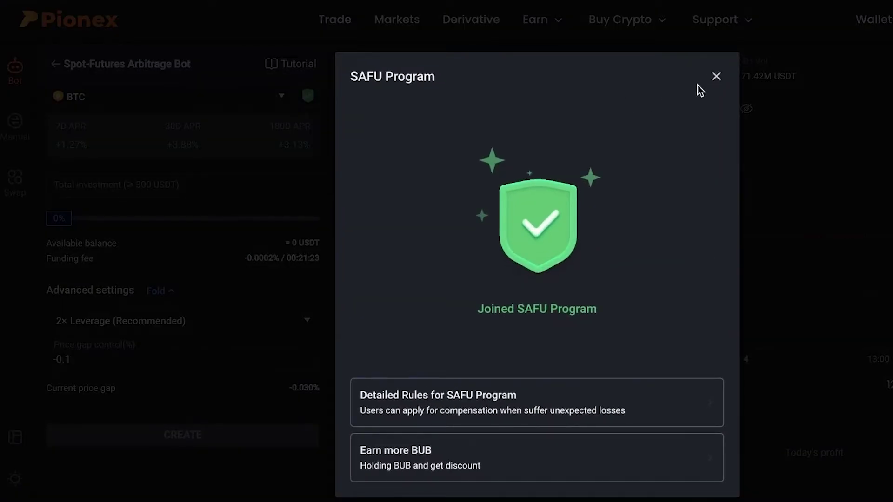
- Close the SAFU dialog, keep 2× leverage, and switch to the USDT Swap panel via Manual
left_click(716, 76)
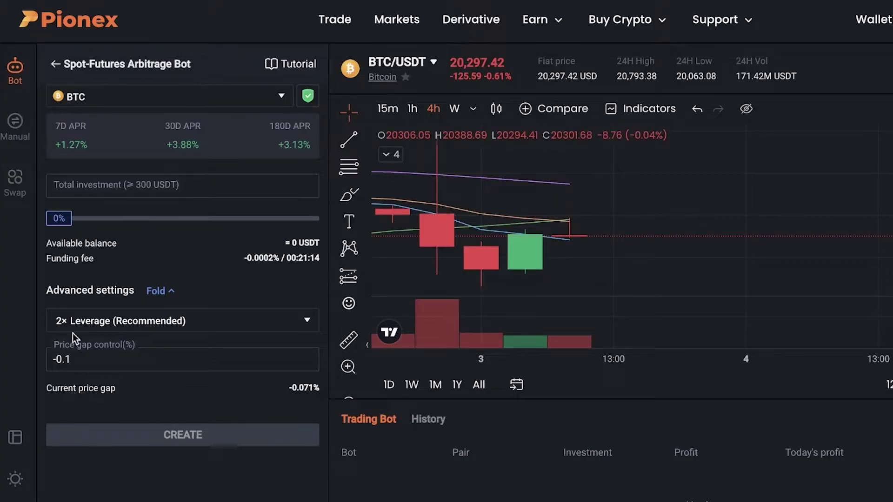
left_click(112, 320)
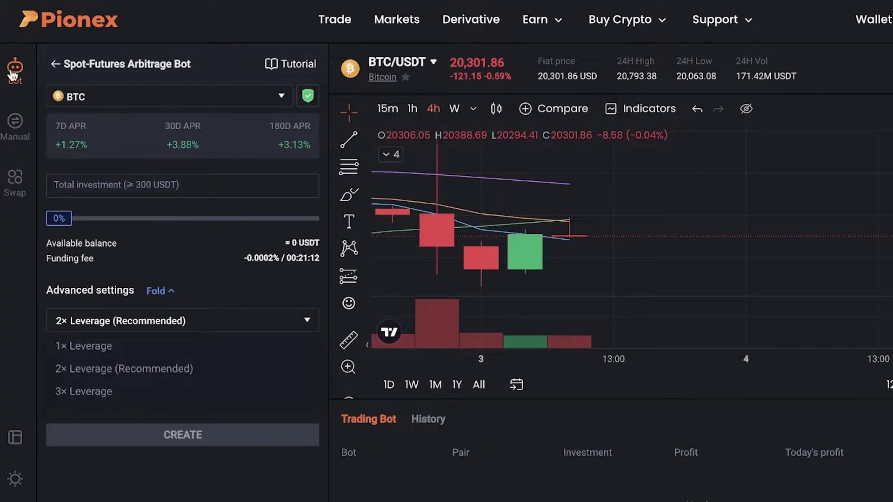
left_click(105, 207)
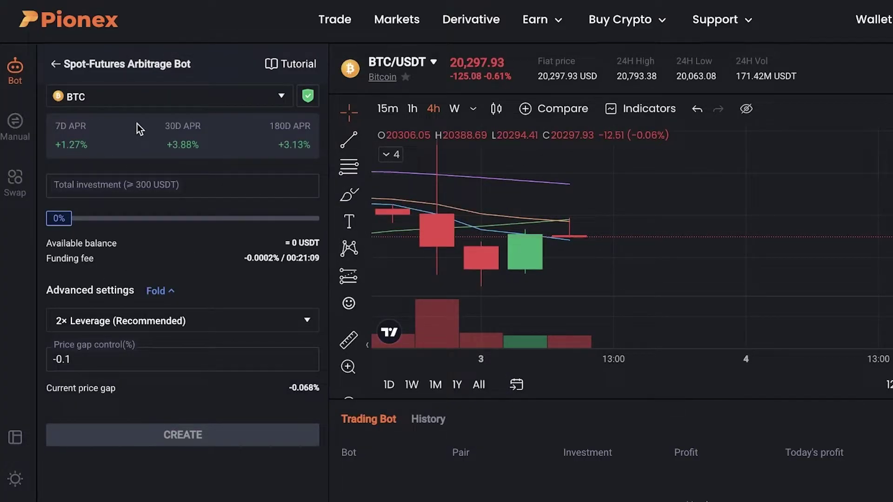
left_click(15, 123)
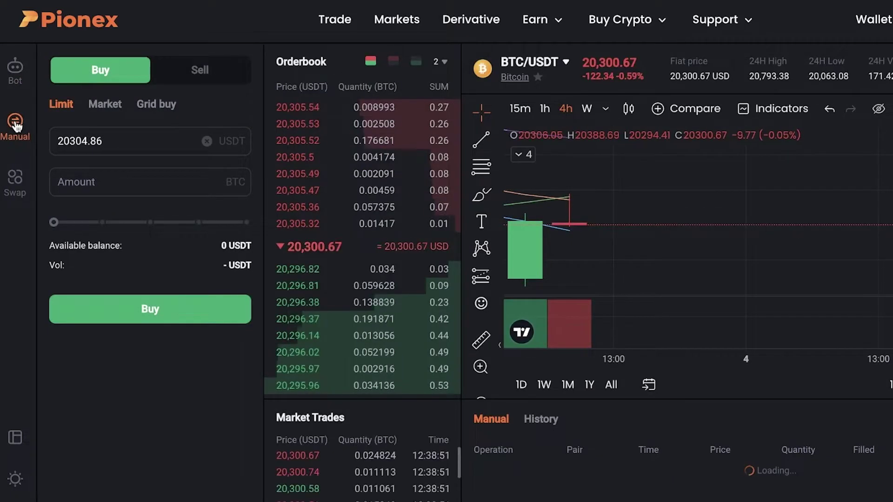
left_click(9, 169)
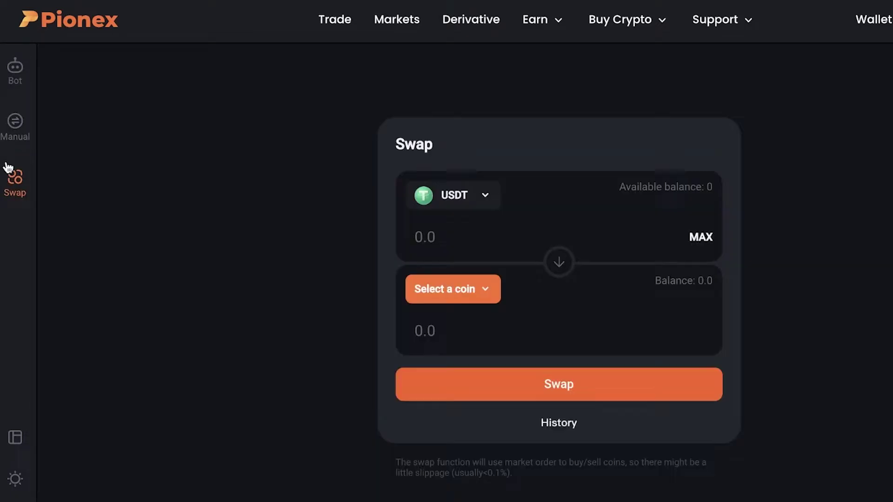
- Try a BTC/USDT Grid Trading Bot with Customize and AI strategy, then go back to the bot list
left_click(15, 70)
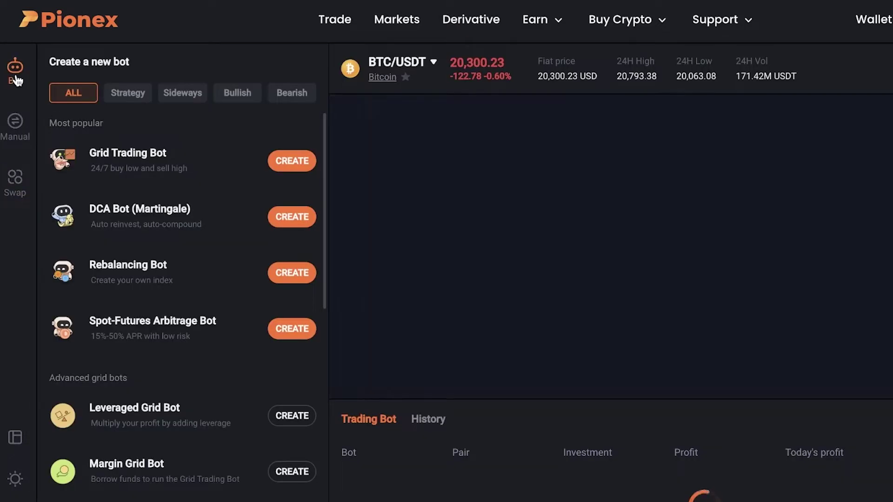
left_click(291, 162)
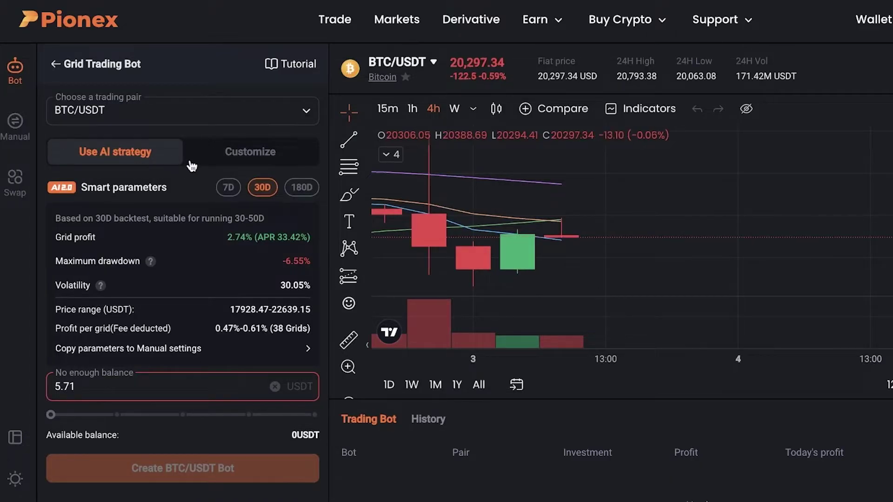
left_click(205, 161)
left_click(144, 156)
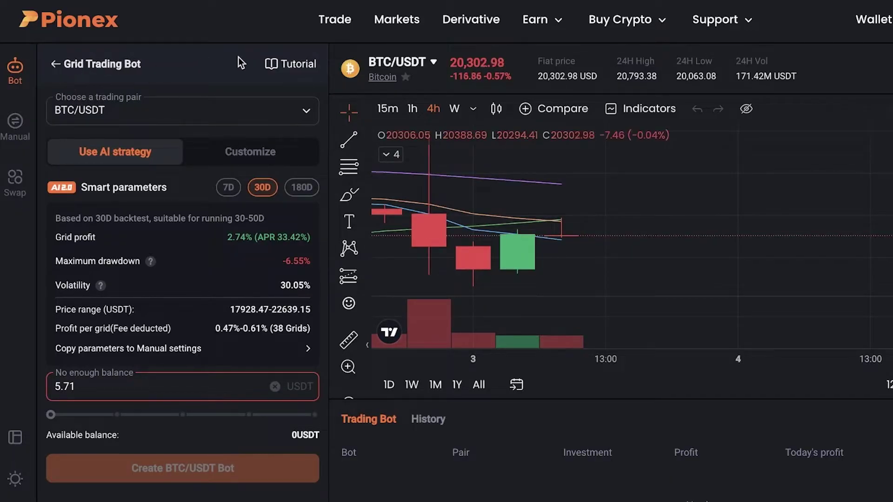
left_click(56, 64)
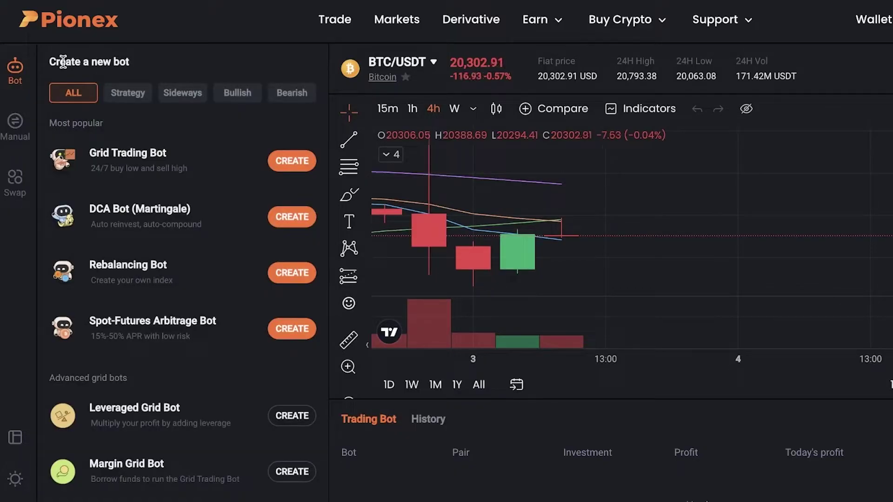
- Start a Spot-Futures Arbitrage Bot and sort its coin list by 7D APR
left_click(293, 328)
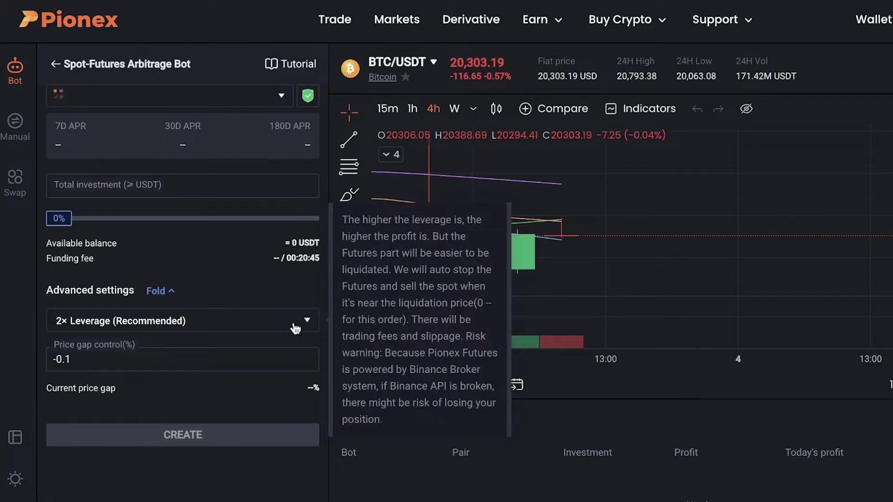
left_click(227, 109)
left_click(160, 127)
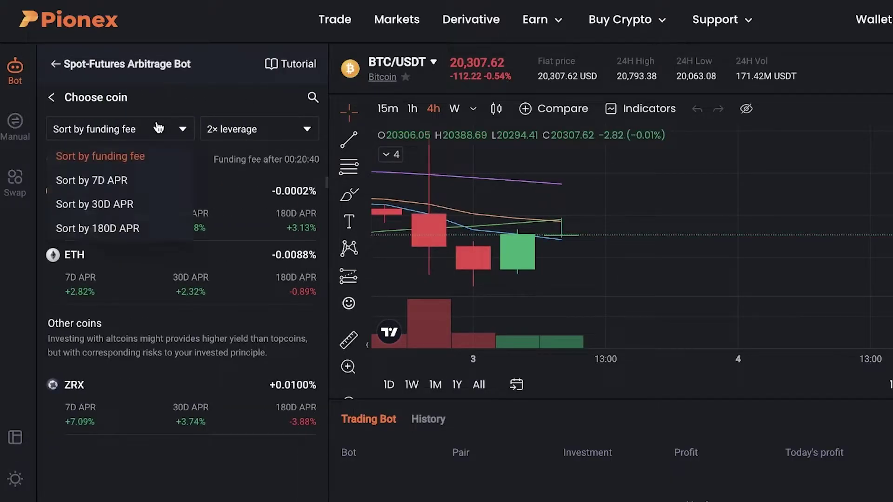
left_click(242, 75)
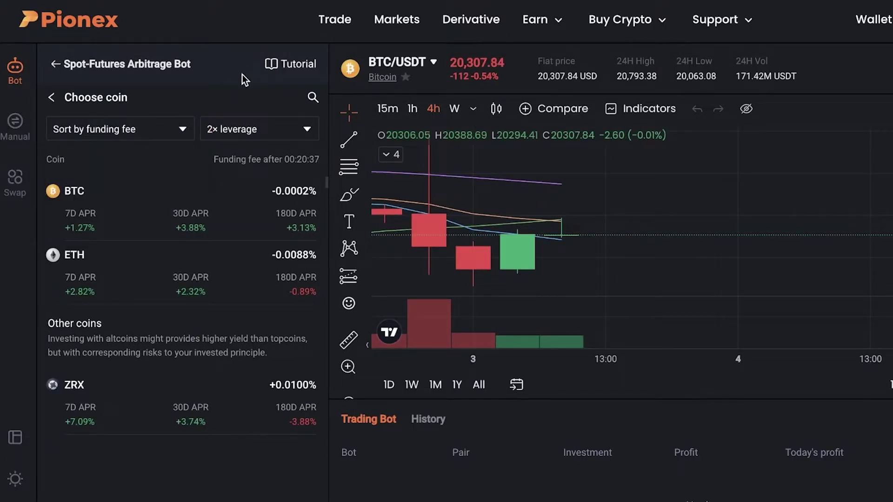
left_click(160, 134)
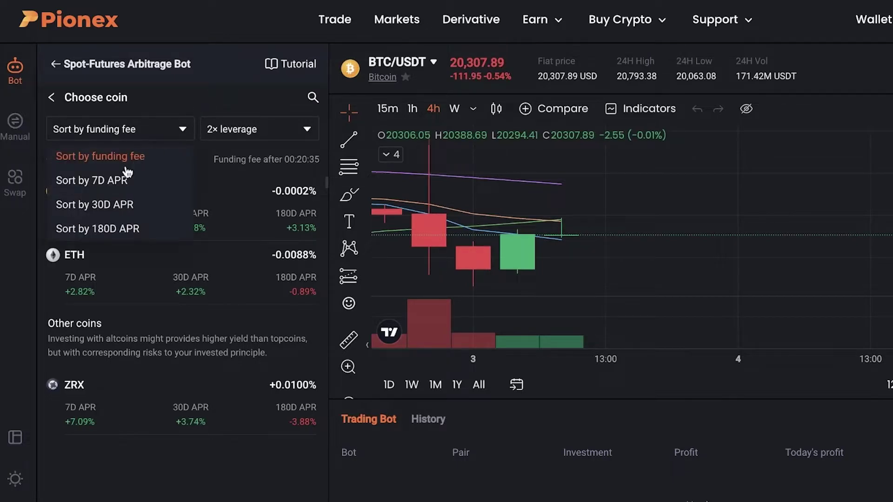
left_click(119, 180)
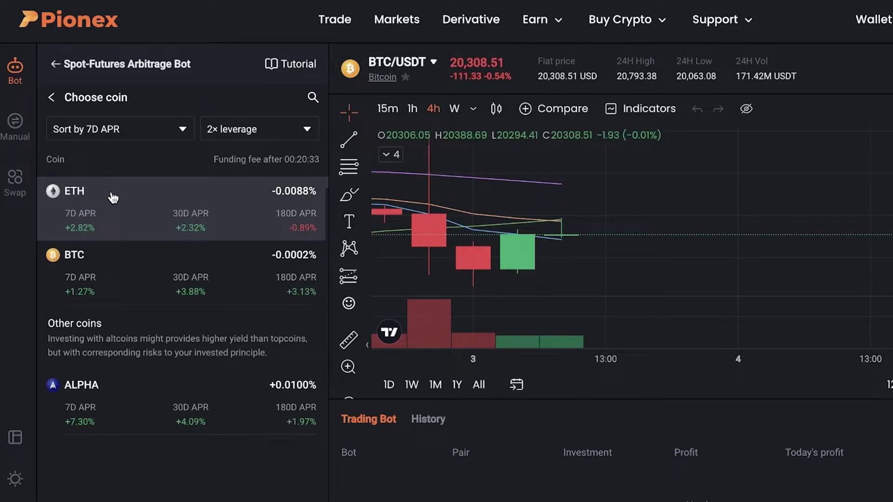
scroll(139, 219, "down", 1)
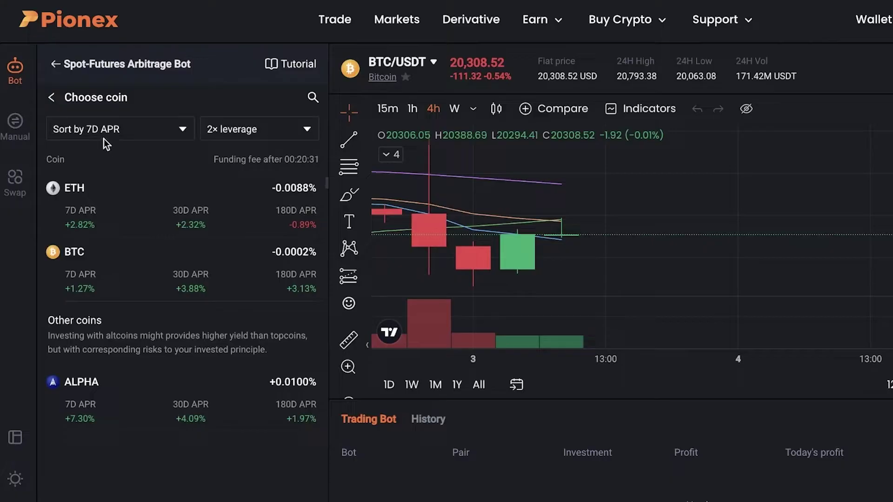
- Pick ETH as the arbitrage coin and switch the coin list to 3× leverage
left_click(72, 228)
left_click(179, 97)
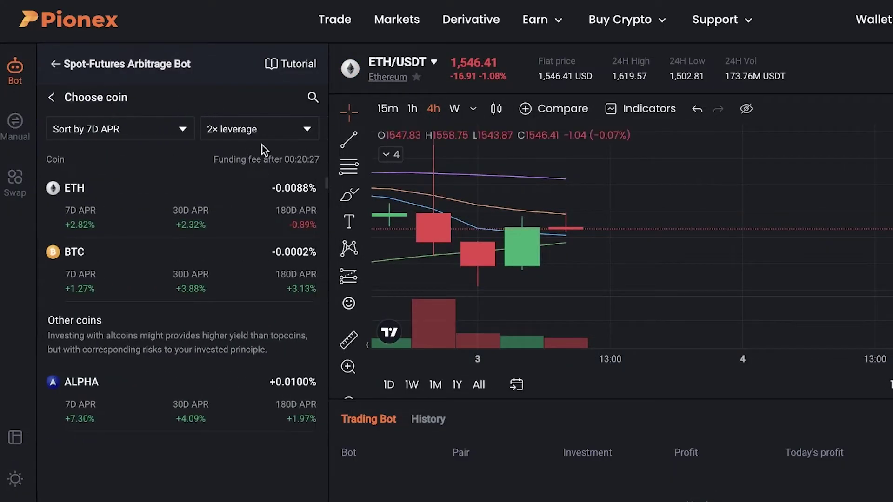
left_click(259, 132)
left_click(233, 203)
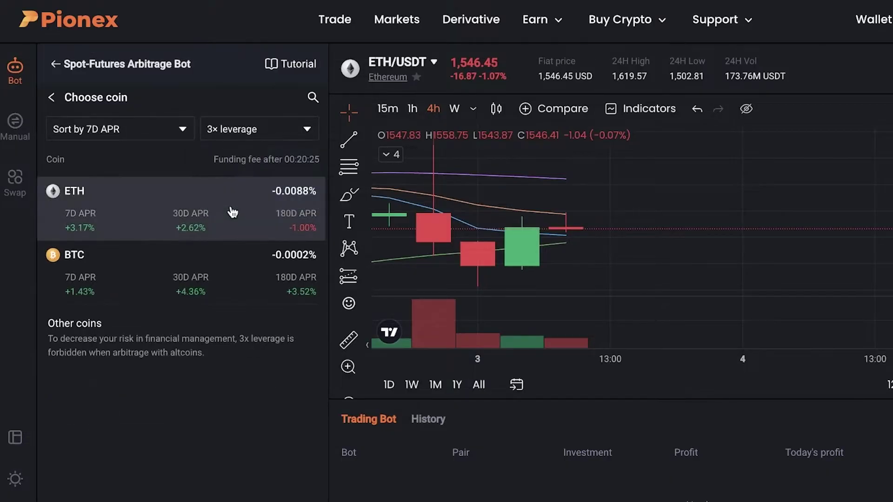
left_click(207, 200)
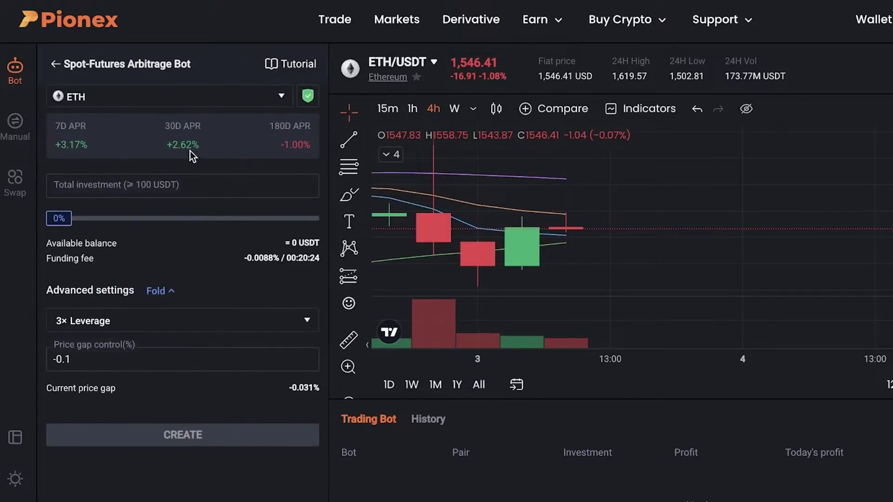
left_click(181, 320)
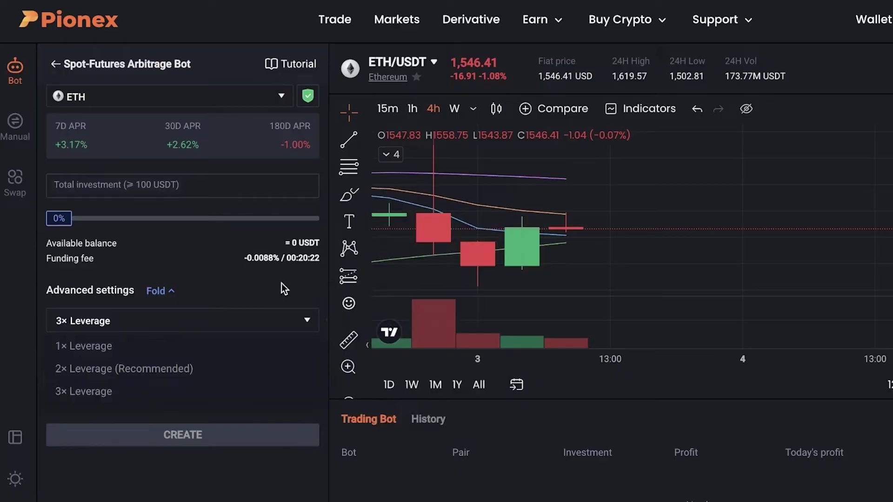
left_click(166, 292)
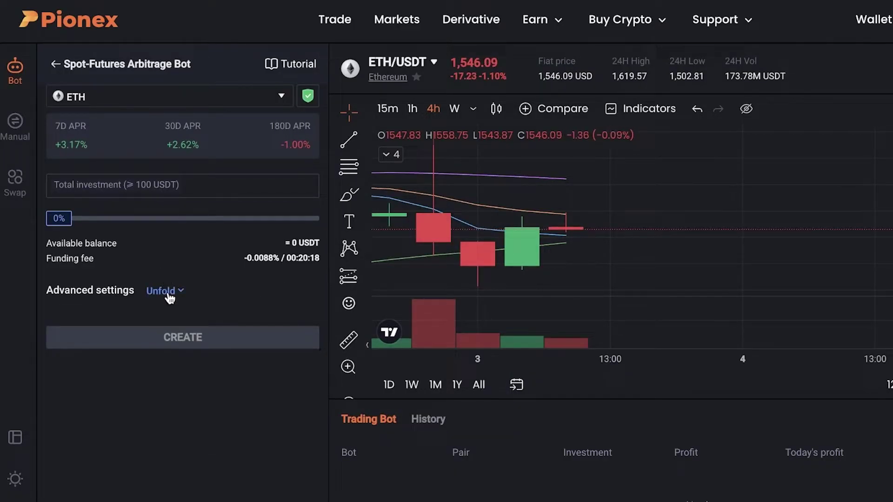
left_click(168, 293)
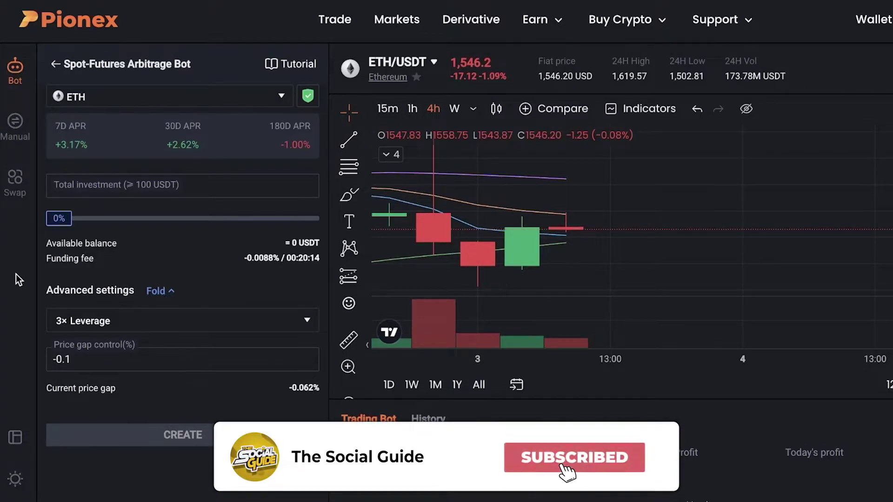
mouse_move(180, 335)
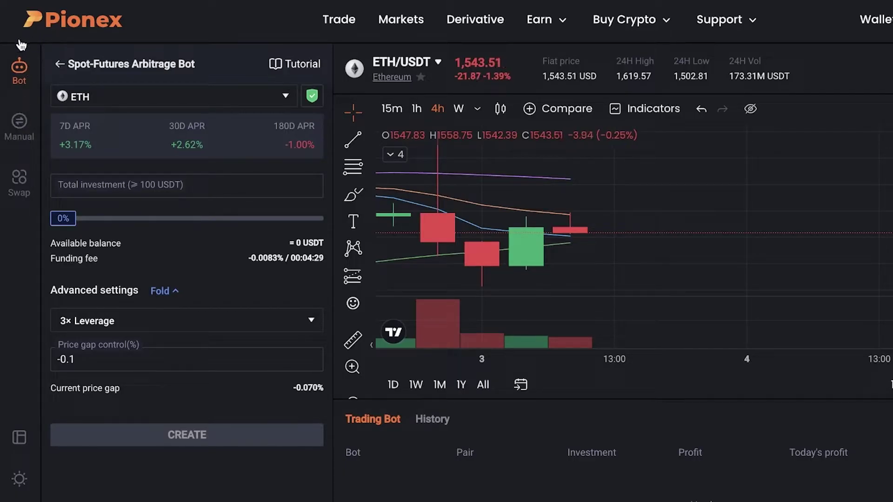
- Return to the list of bots to create and scroll down through it
left_click(20, 70)
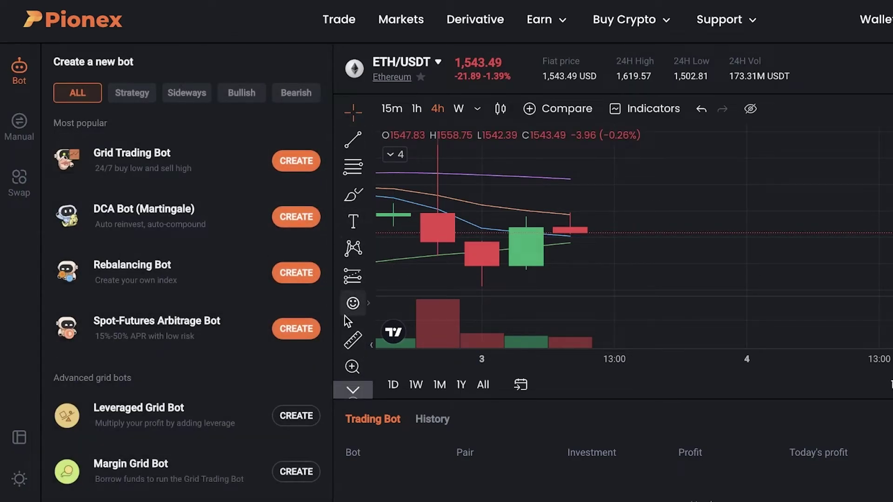
scroll(439, 205, "down", 3)
scroll(446, 176, "down", 5)
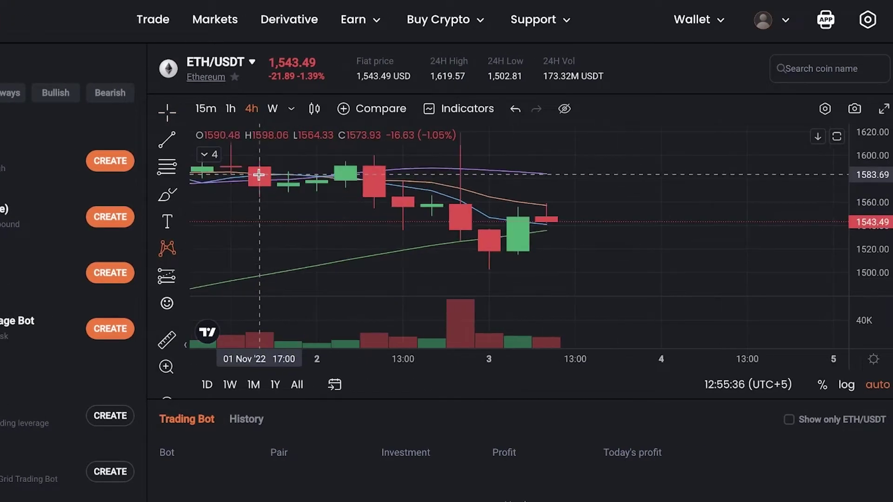
scroll(259, 176, "down", 2)
- Start an XABCD pattern on the chart with X and A points, then cancel the unfinished pattern
left_click(476, 153)
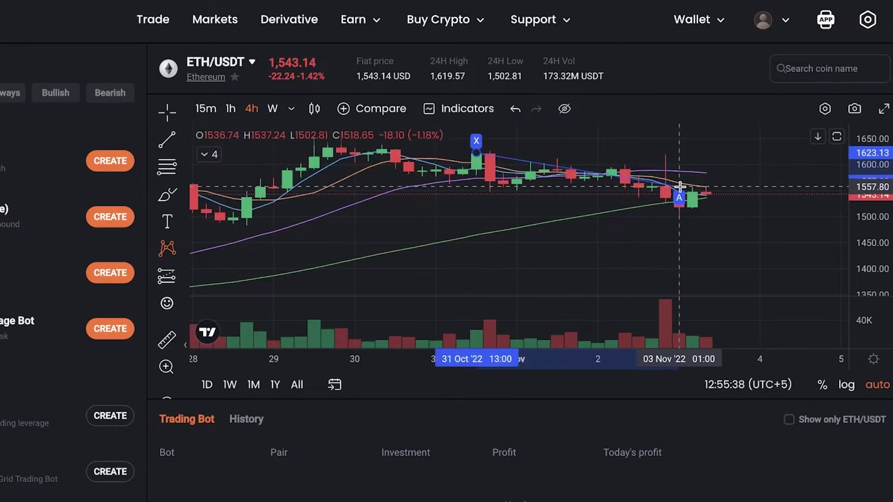
scroll(686, 207, "up", 1)
left_click(677, 198)
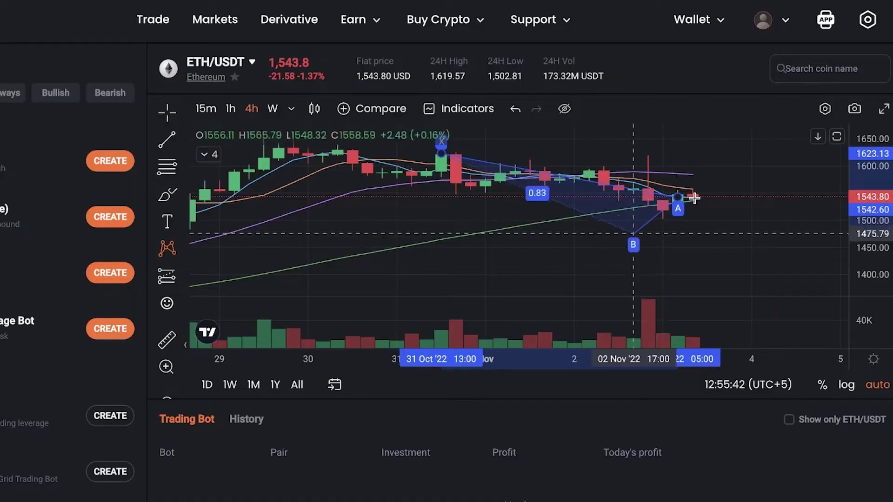
scroll(578, 209, "down", 2)
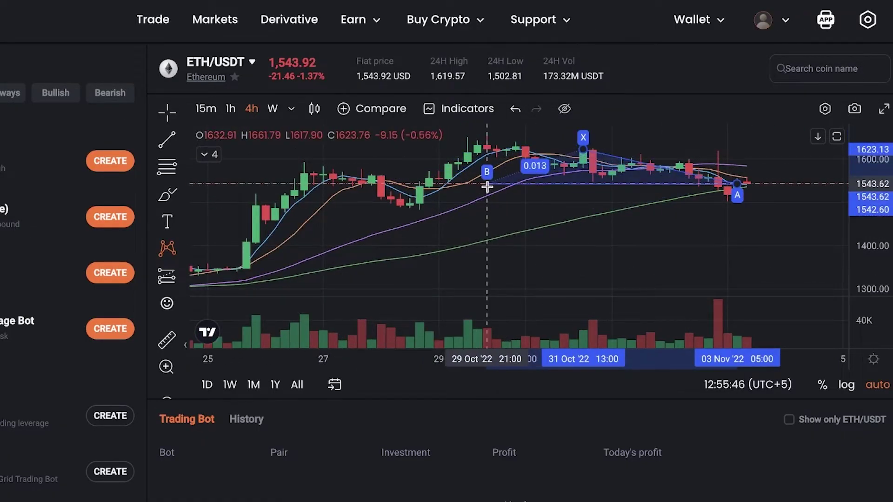
scroll(674, 200, "up", 2)
scroll(674, 200, "up", 2)
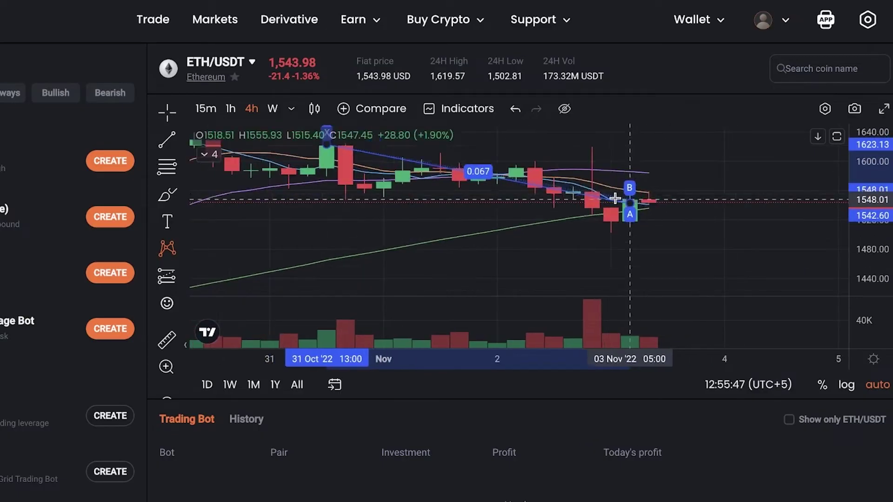
left_click(169, 249)
left_click(167, 113)
- Switch the chart crosshair to Dot style and show 1h candles
left_click(166, 113)
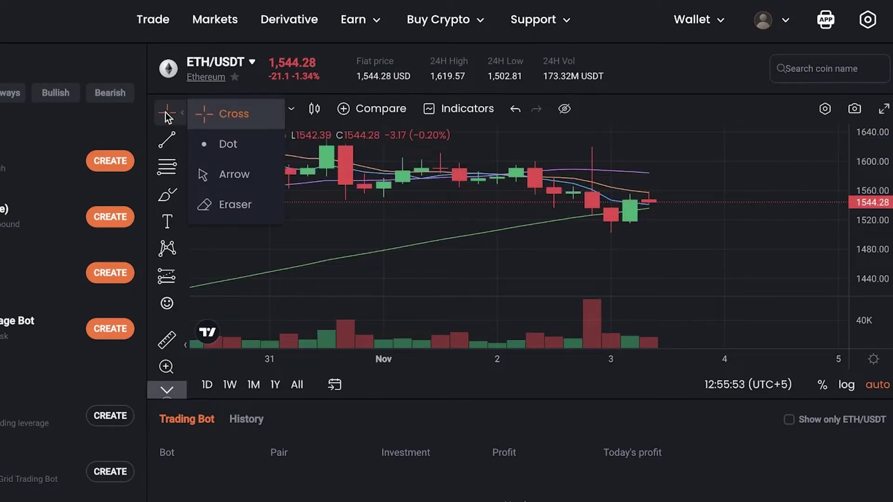
left_click(206, 153)
scroll(588, 255, "up", 2)
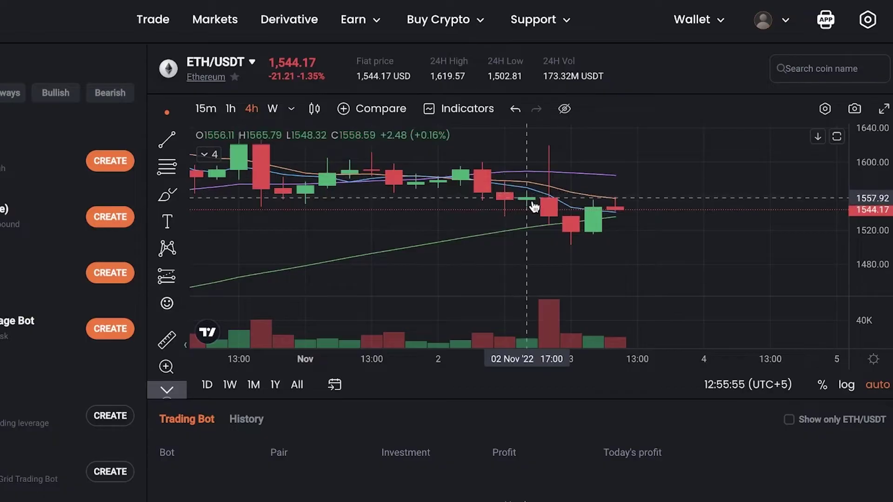
scroll(650, 275, "up", 2)
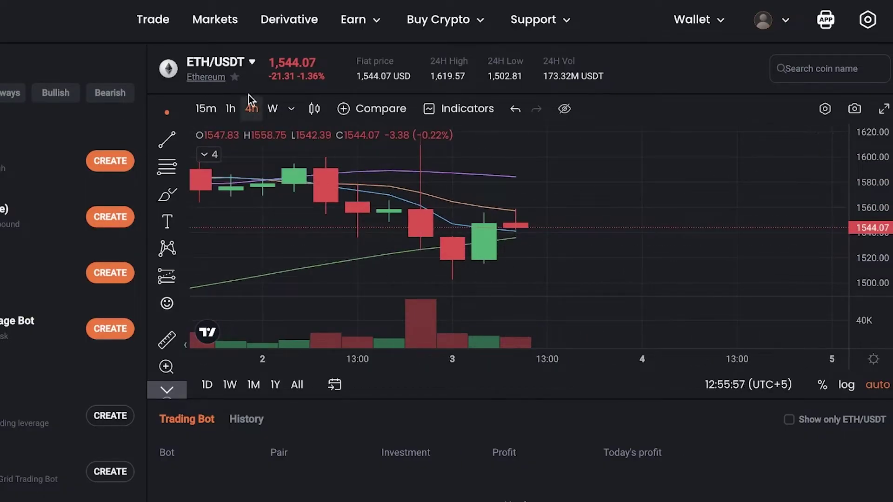
left_click(231, 110)
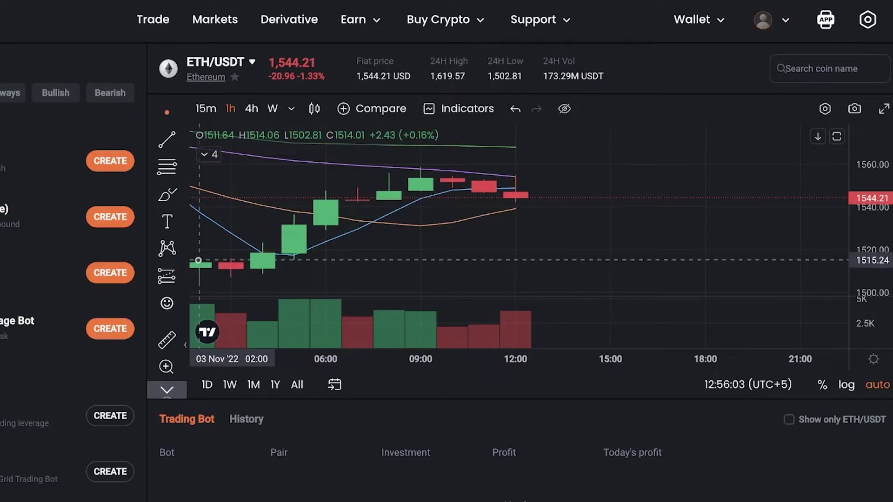
- Compare the ETH/USDT chart across 4h, 1h and 15m intervals, ending on 15m
left_click_drag(201, 258, 307, 251)
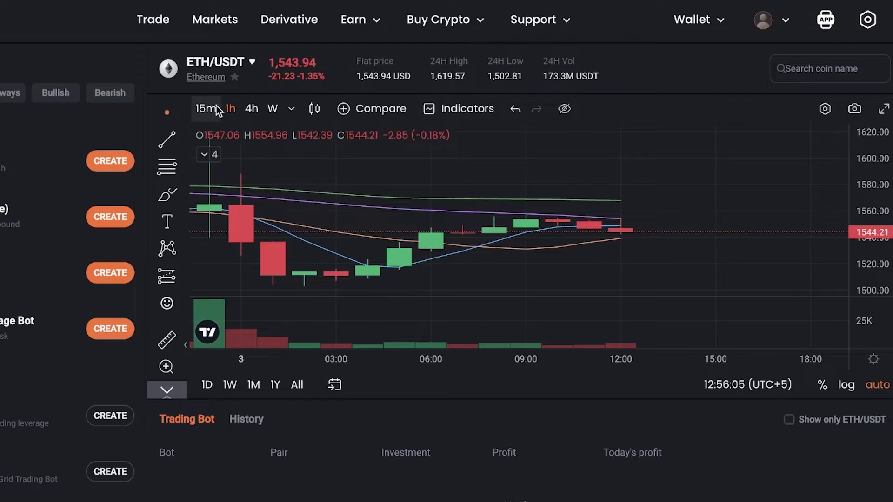
left_click(251, 110)
left_click(231, 110)
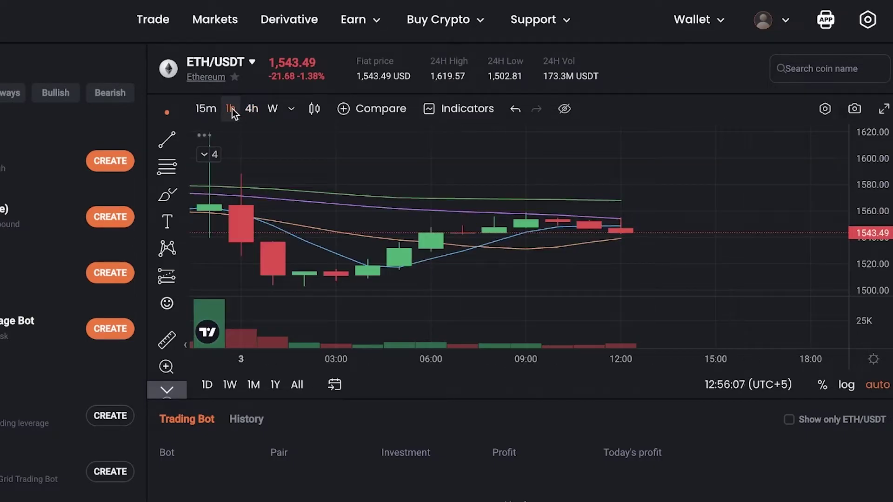
left_click(251, 111)
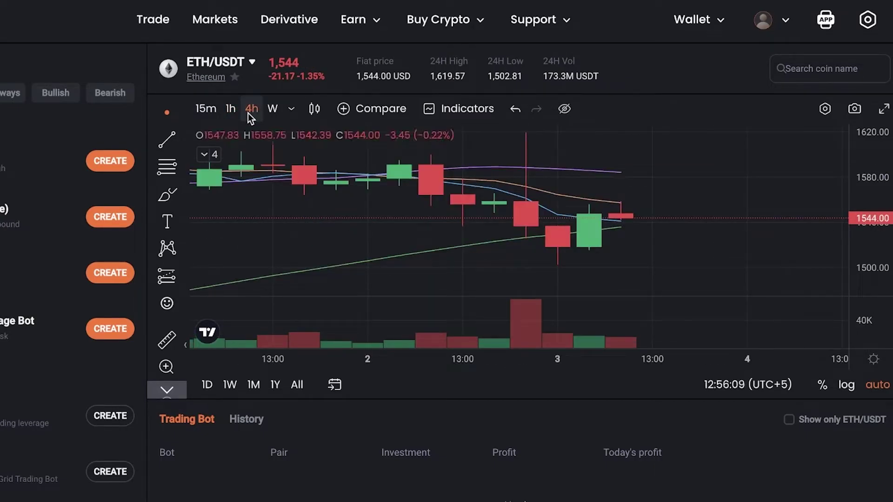
left_click(213, 110)
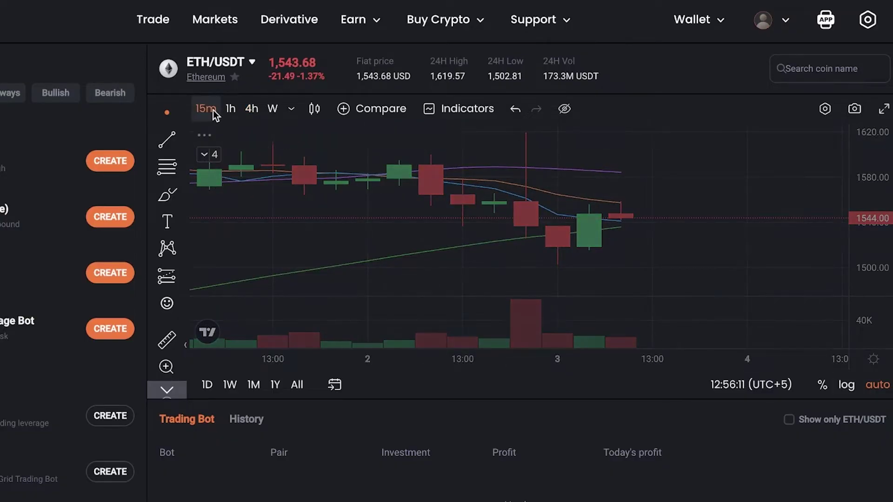
left_click(242, 111)
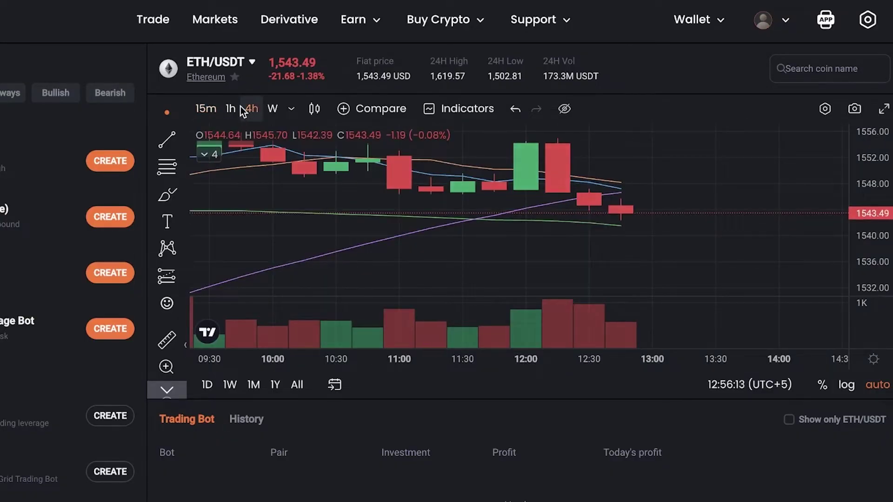
left_click(232, 111)
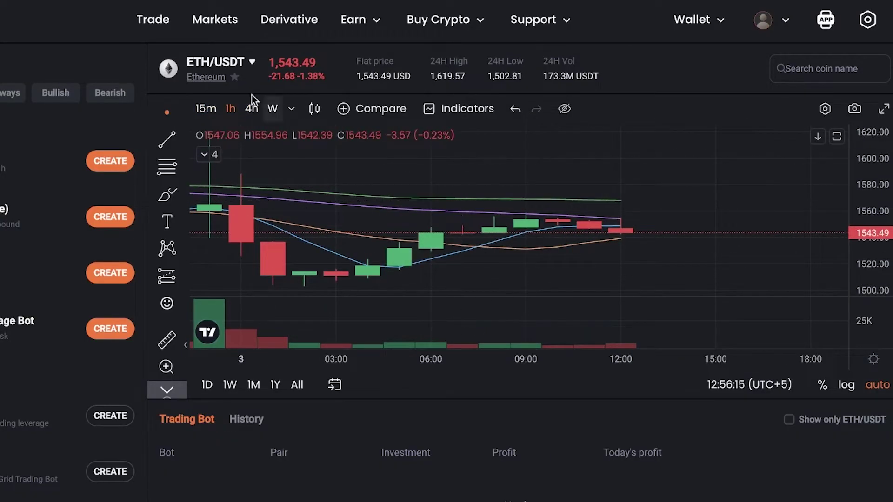
left_click(209, 111)
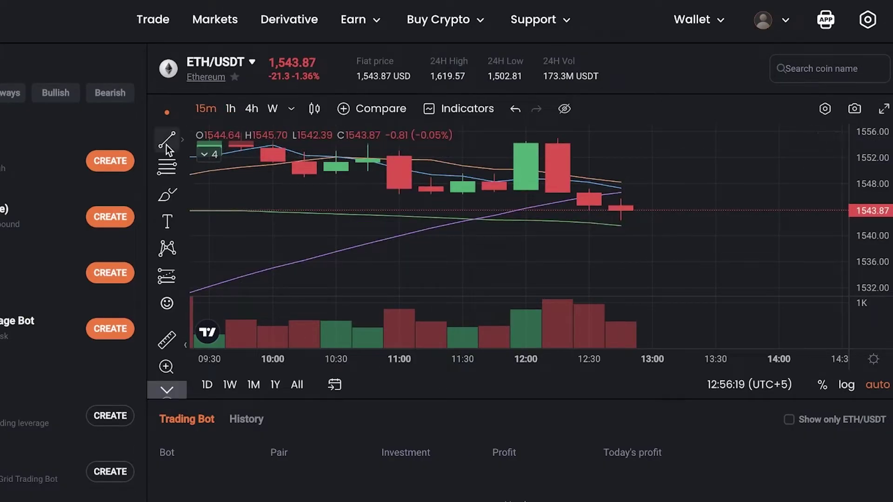
- On weekly candles, draw a trend line from August to the latest candle, then open the Spot-Futures Arbitrage Bot form
left_click(252, 109)
left_click(274, 109)
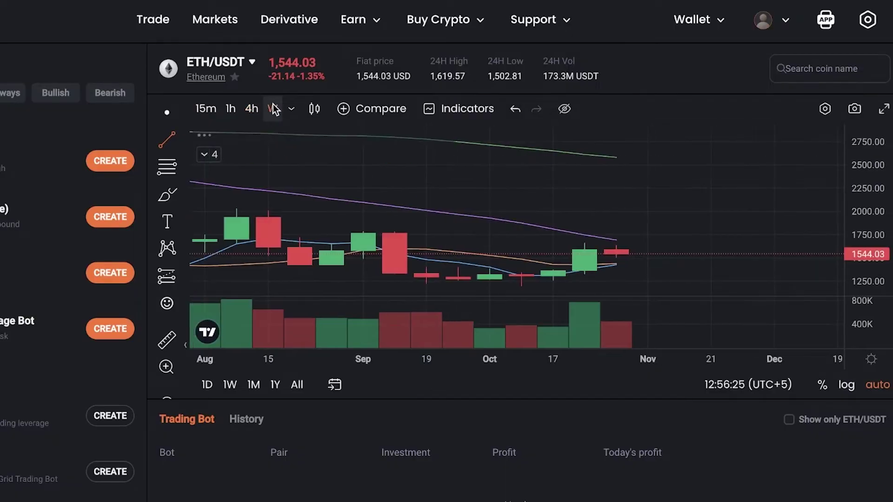
left_click(236, 218)
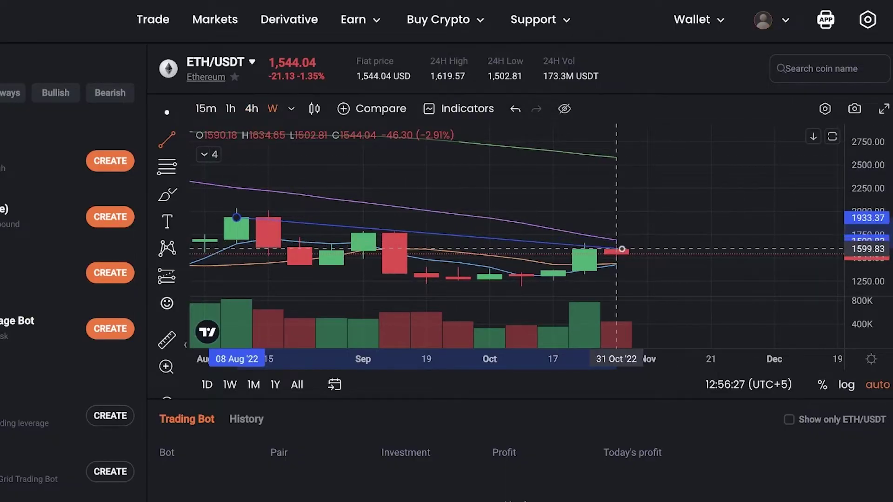
left_click(616, 251)
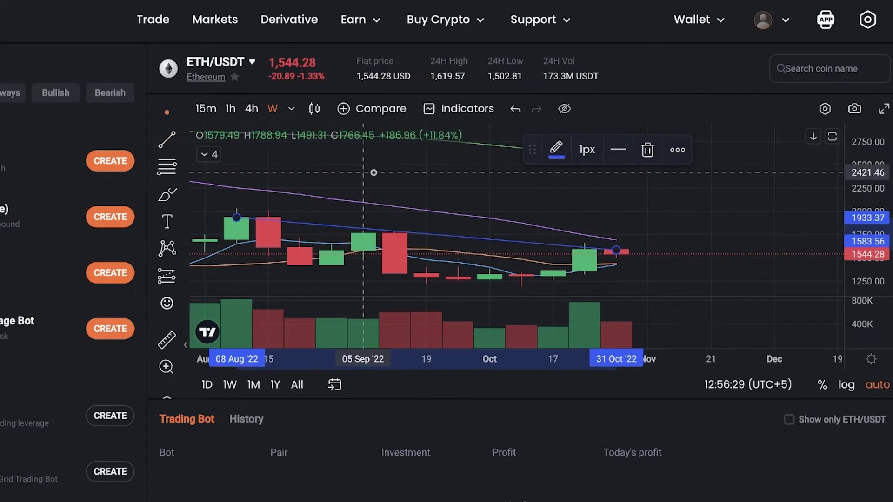
right_click(589, 246)
left_click(505, 221)
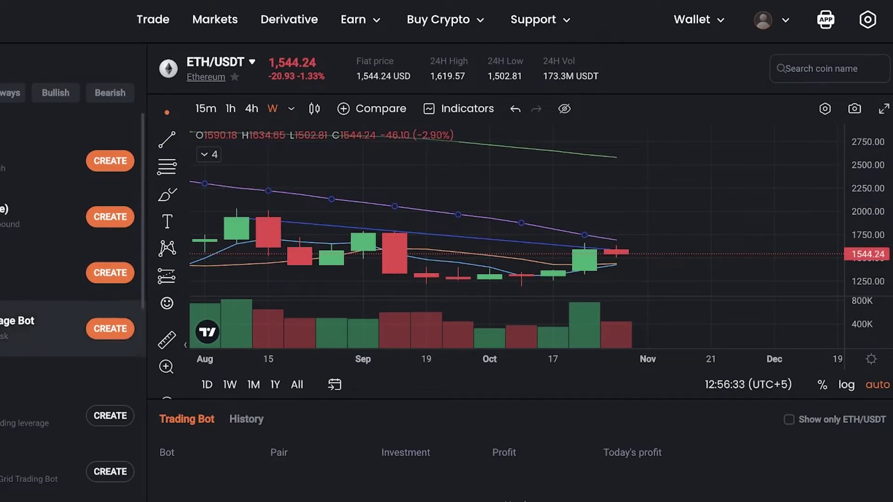
left_click(111, 329)
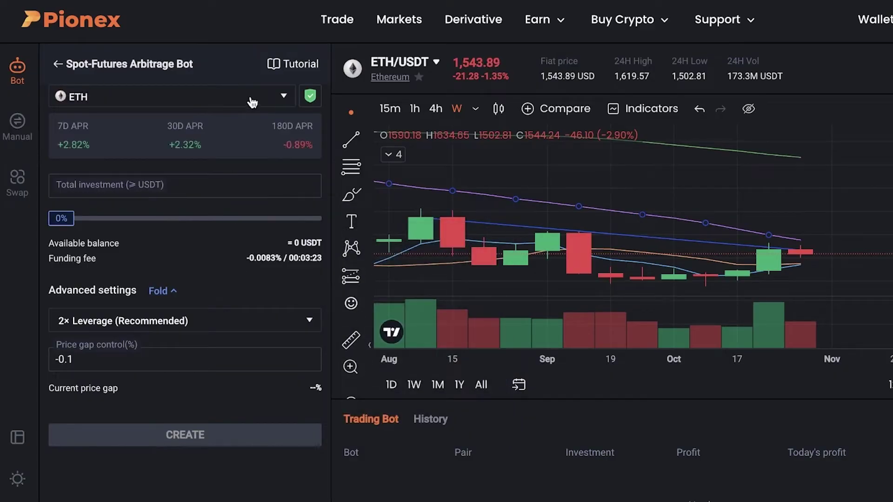
- Browse the Choose coin list, keep ETH selected, and return to the bot list
left_click(255, 101)
scroll(205, 259, "down", 10)
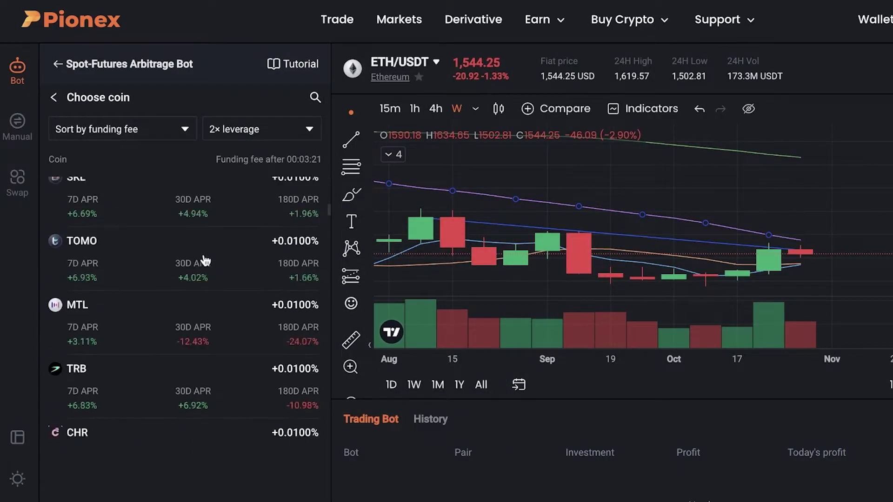
scroll(205, 260, "down", 15)
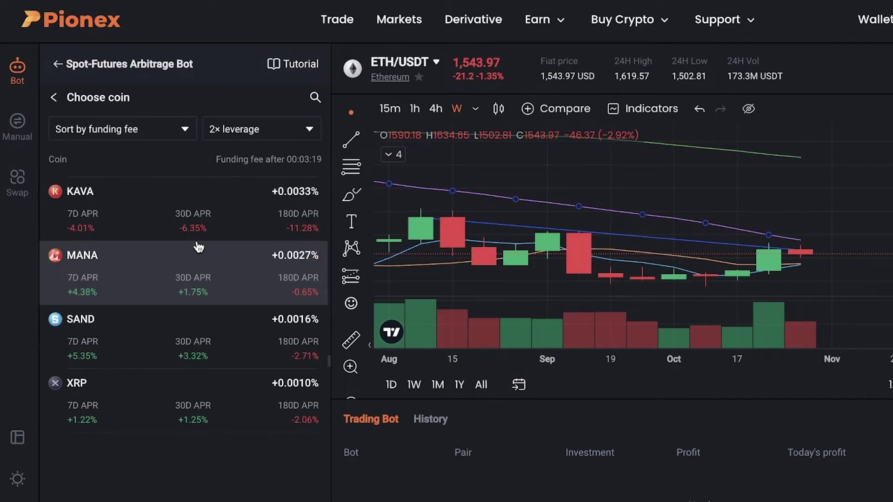
scroll(194, 247, "down", 5)
left_click(93, 70)
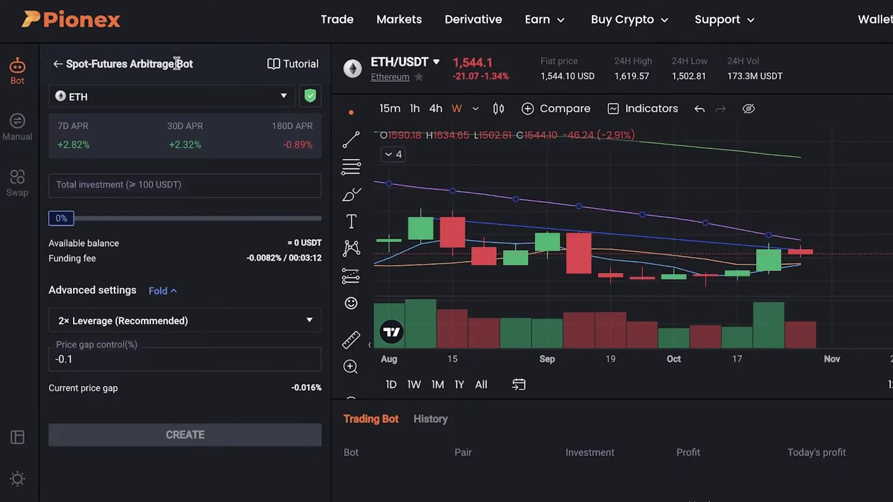
left_click(58, 63)
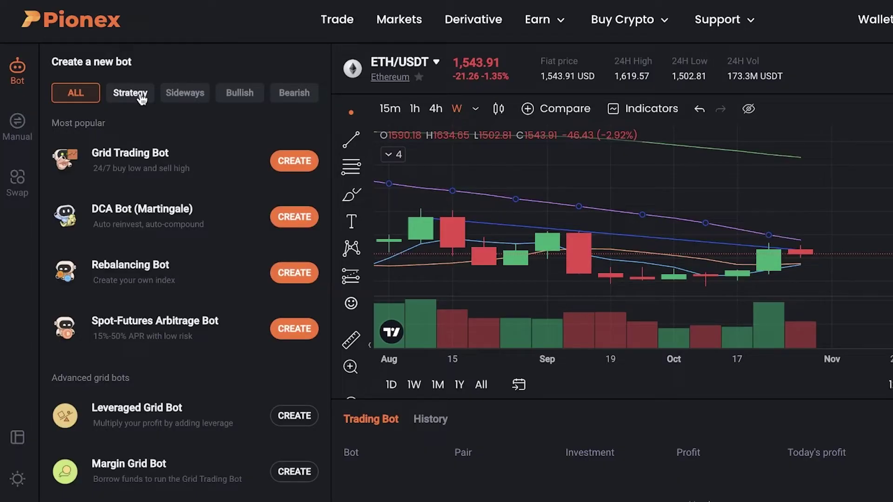
- Visit the Derivative Lotto page, return to trading bots, and reopen the Spot-Futures Arbitrage Bot setup
left_click(480, 32)
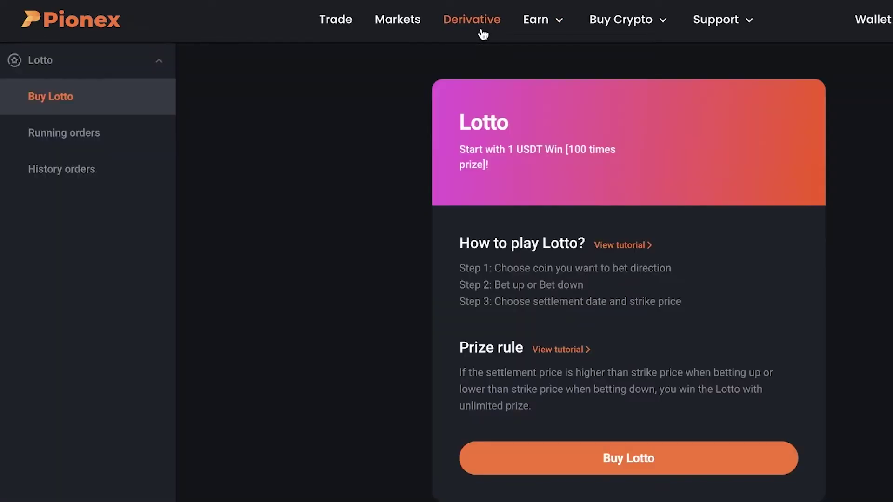
left_click(399, 27)
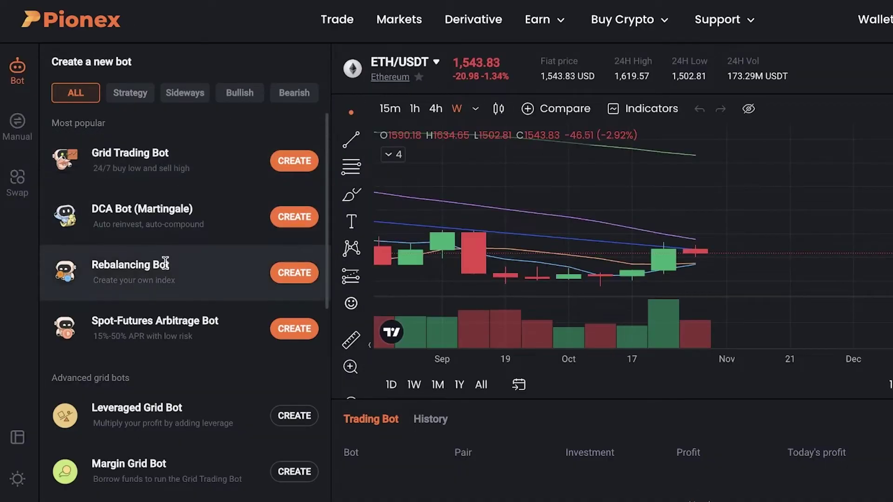
left_click(284, 334)
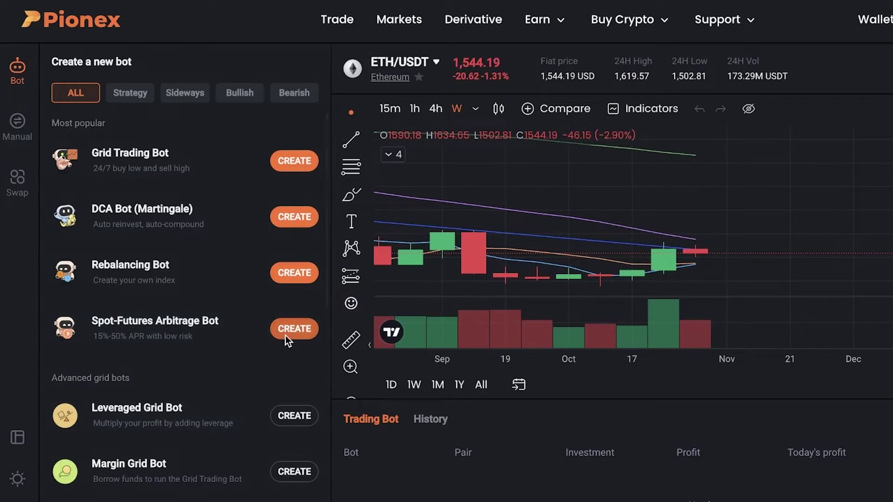